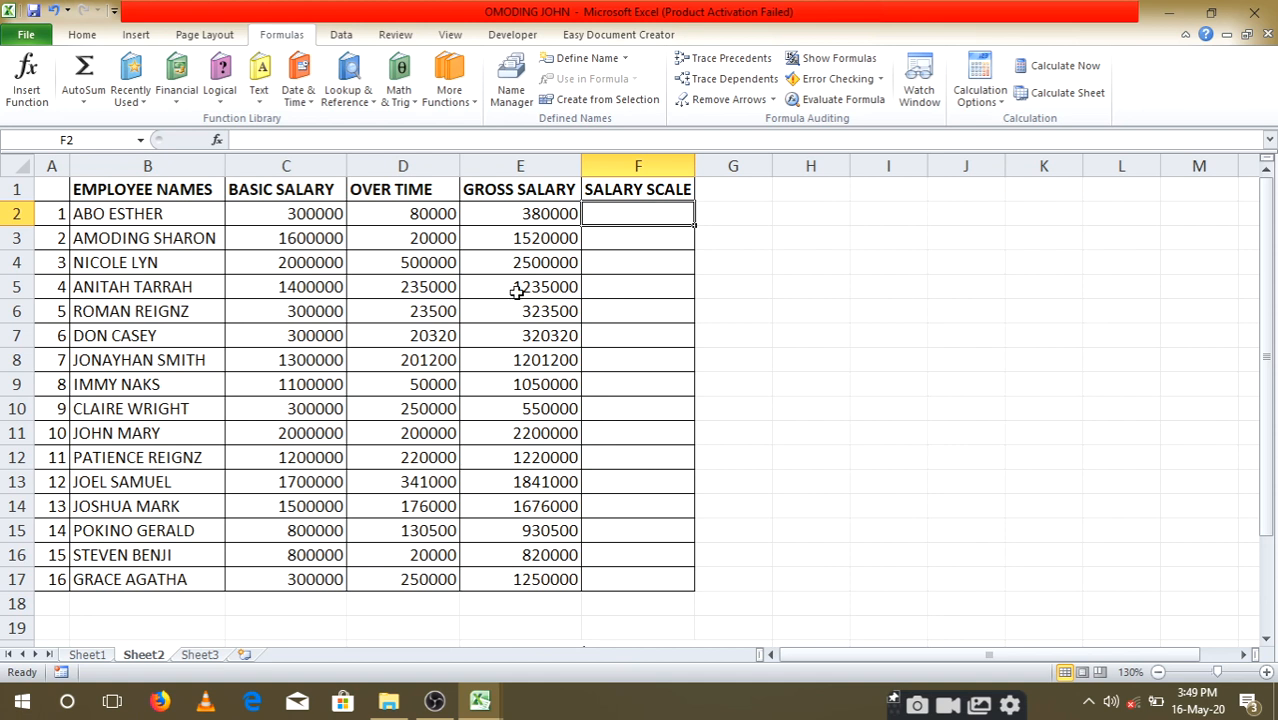
# - Enter the text IF in cell H7, beside the salary table
pyautogui.click(806, 332)
pyautogui.write('IF')
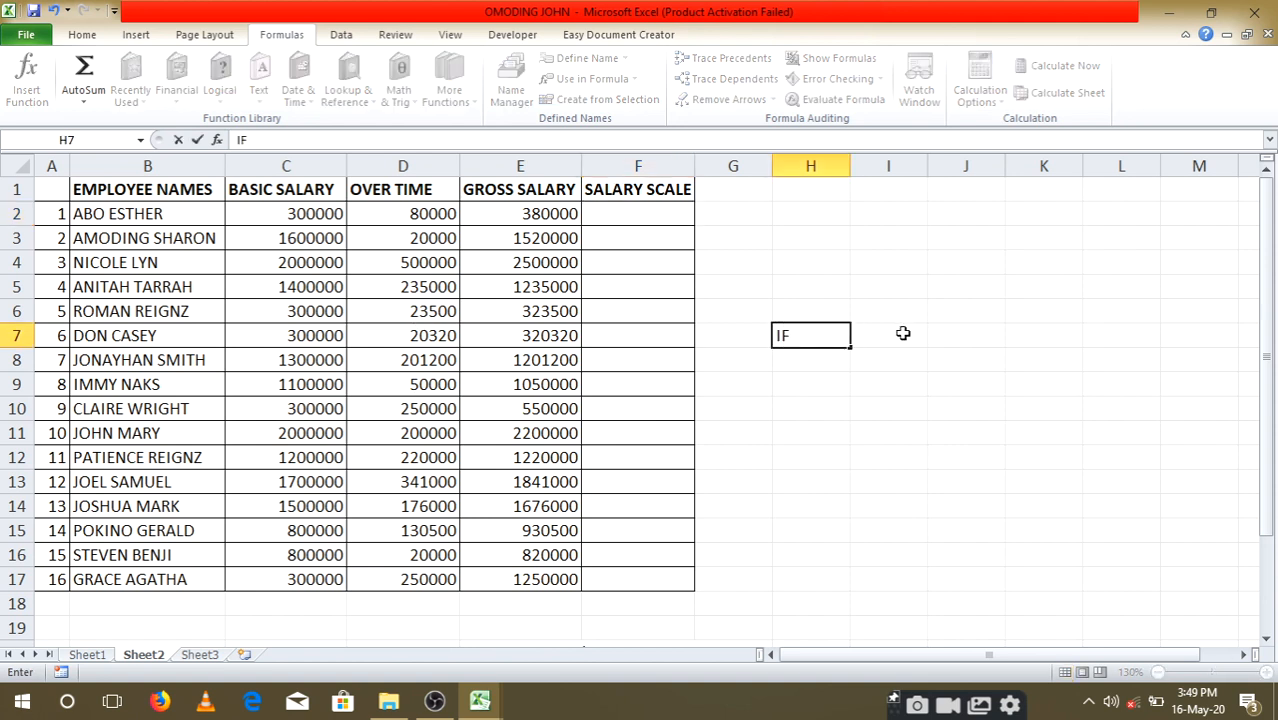
pyautogui.click(816, 384)
pyautogui.click(806, 332)
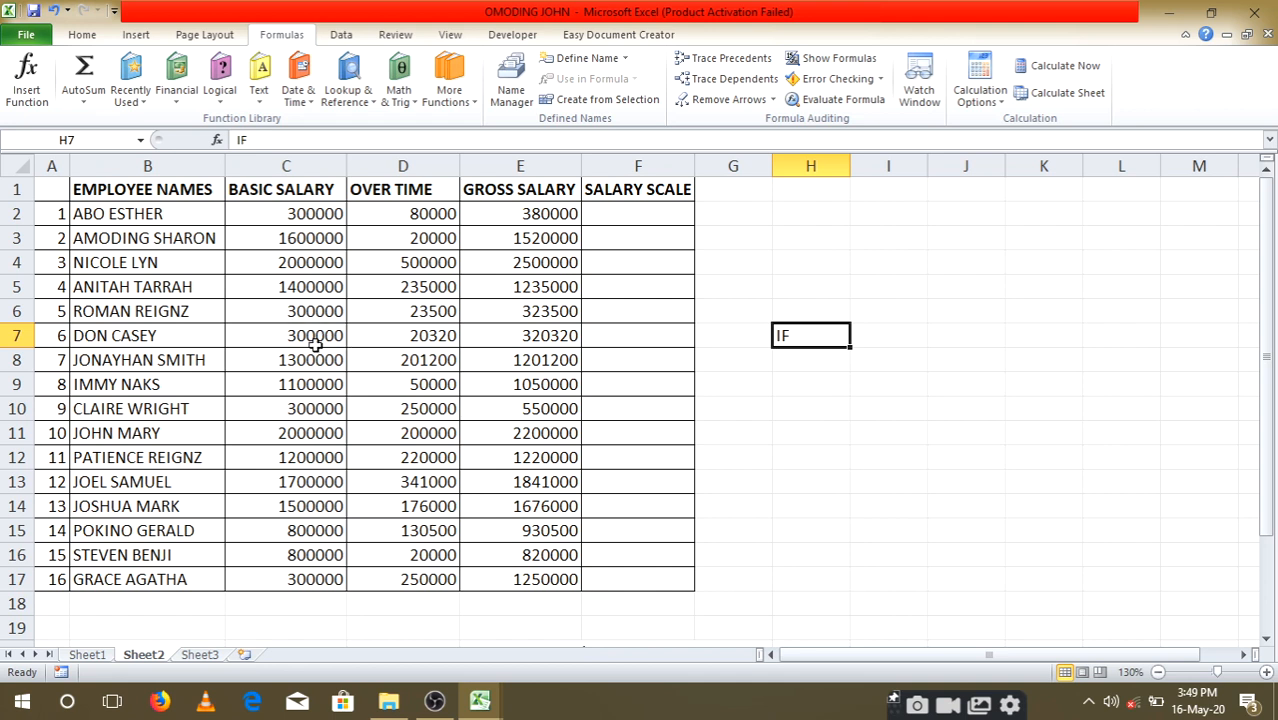
# - Examine the basic salary and salary scale columns and the U1 to U5 salary ranges listed below the table
pyautogui.click(304, 214)
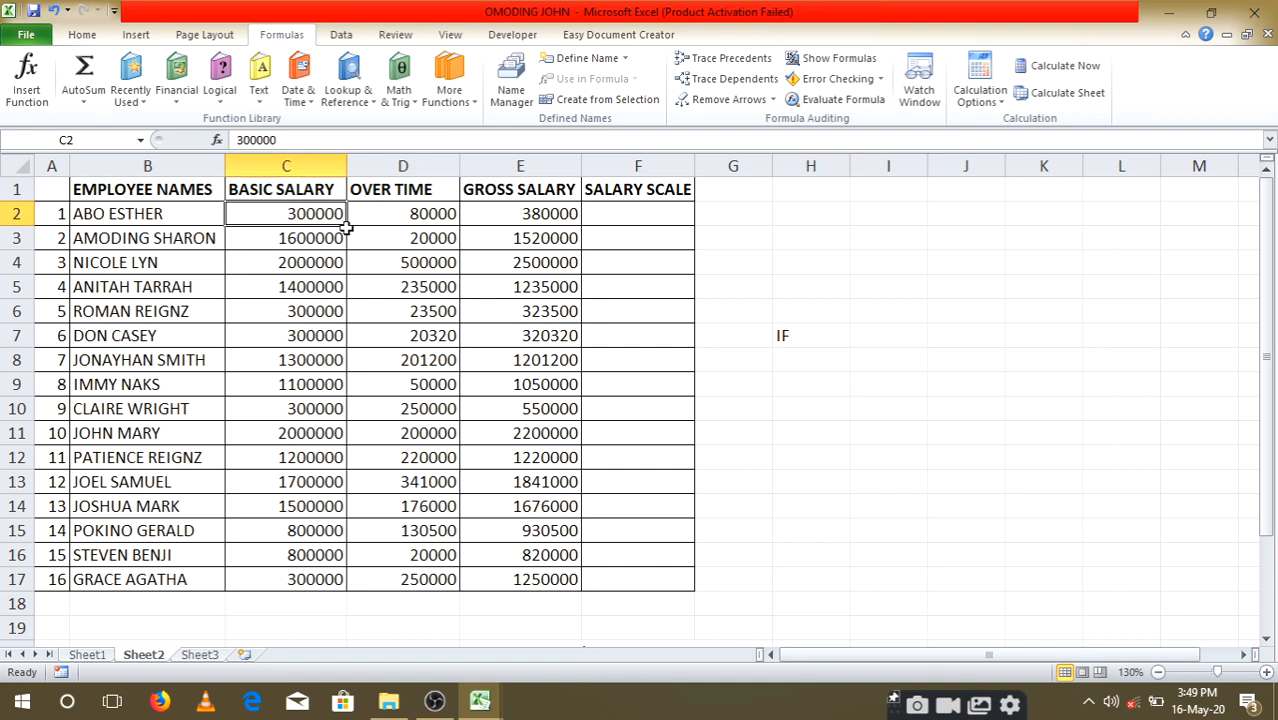
pyautogui.click(660, 212)
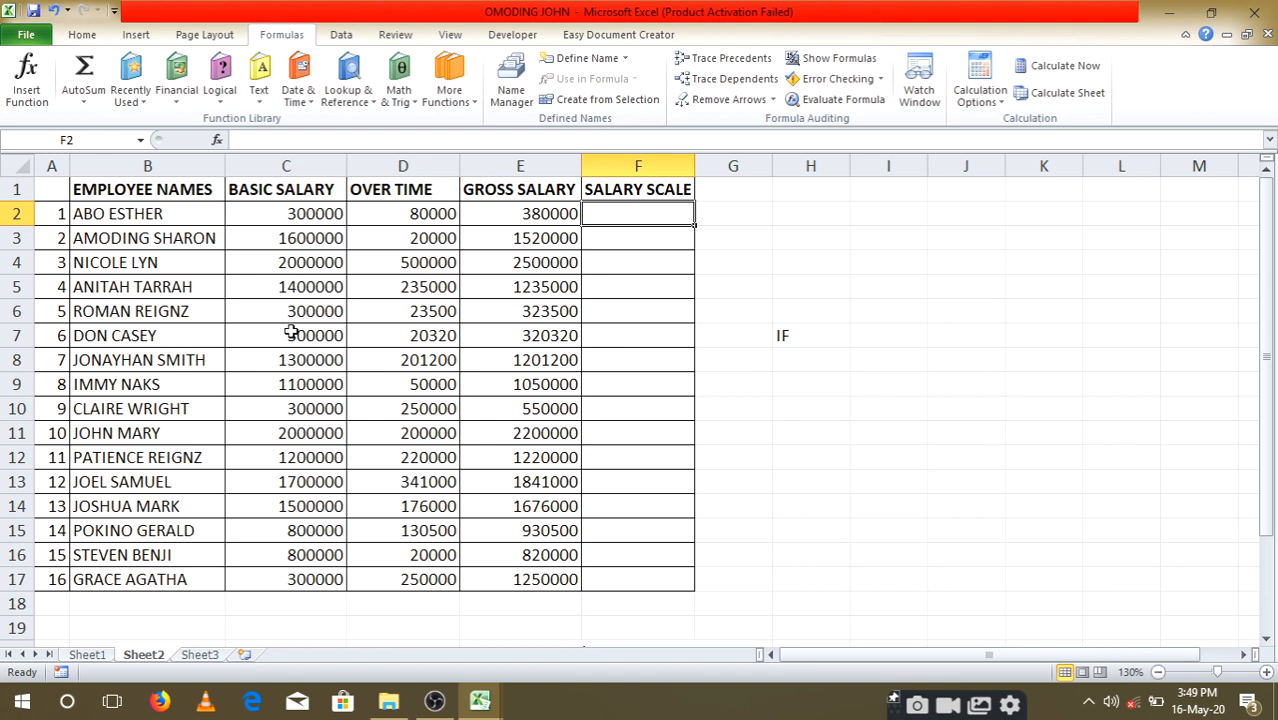
pyautogui.click(620, 235)
pyautogui.click(635, 211)
pyautogui.click(813, 333)
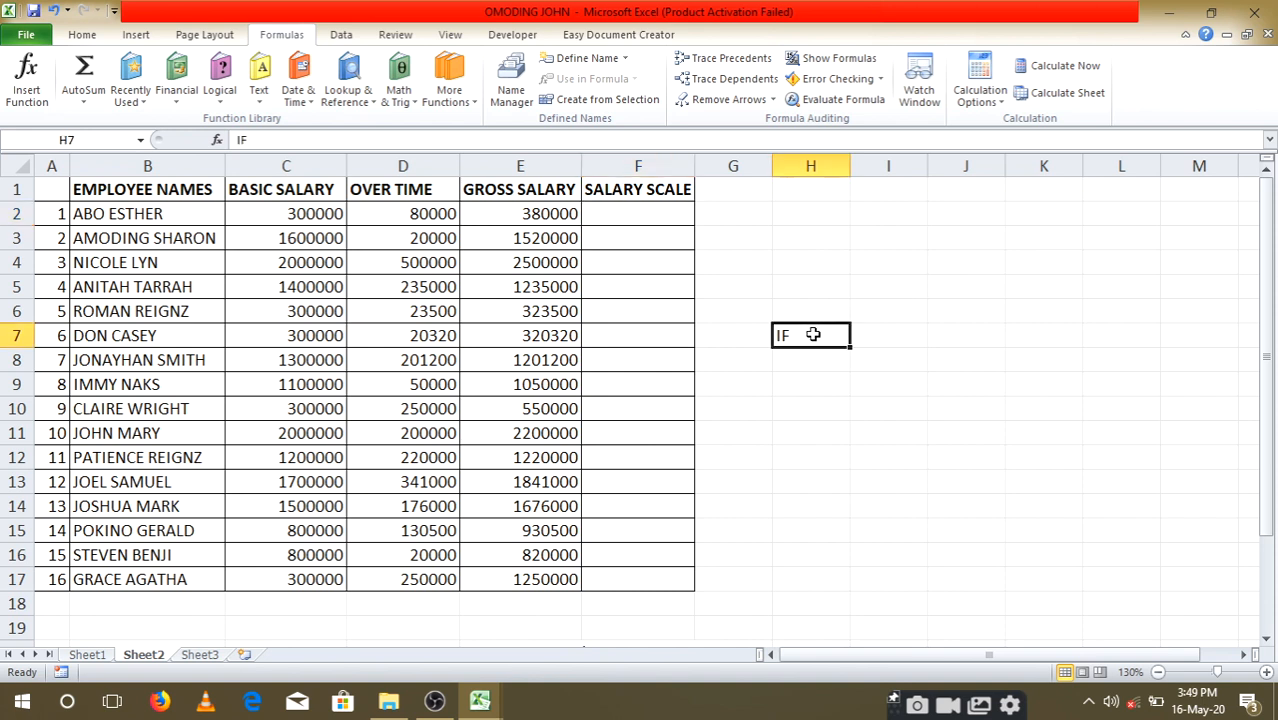
pyautogui.click(640, 212)
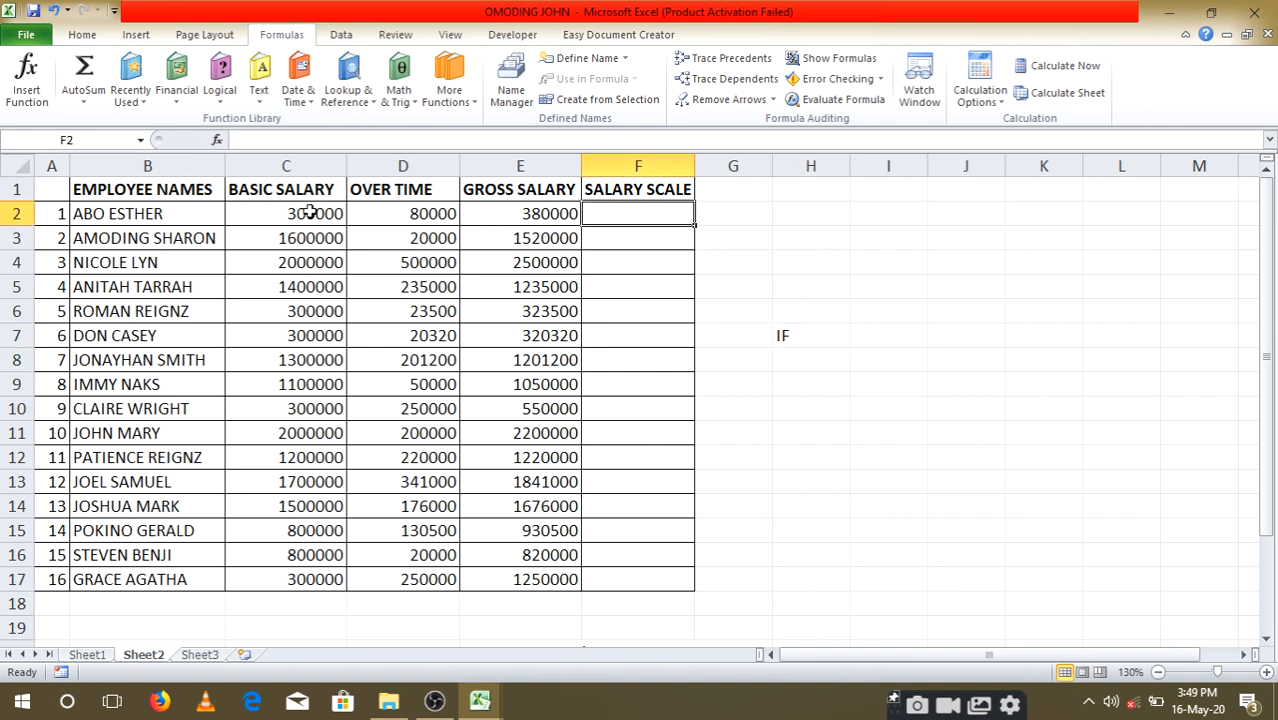
pyautogui.scroll(-3, 600, 591)
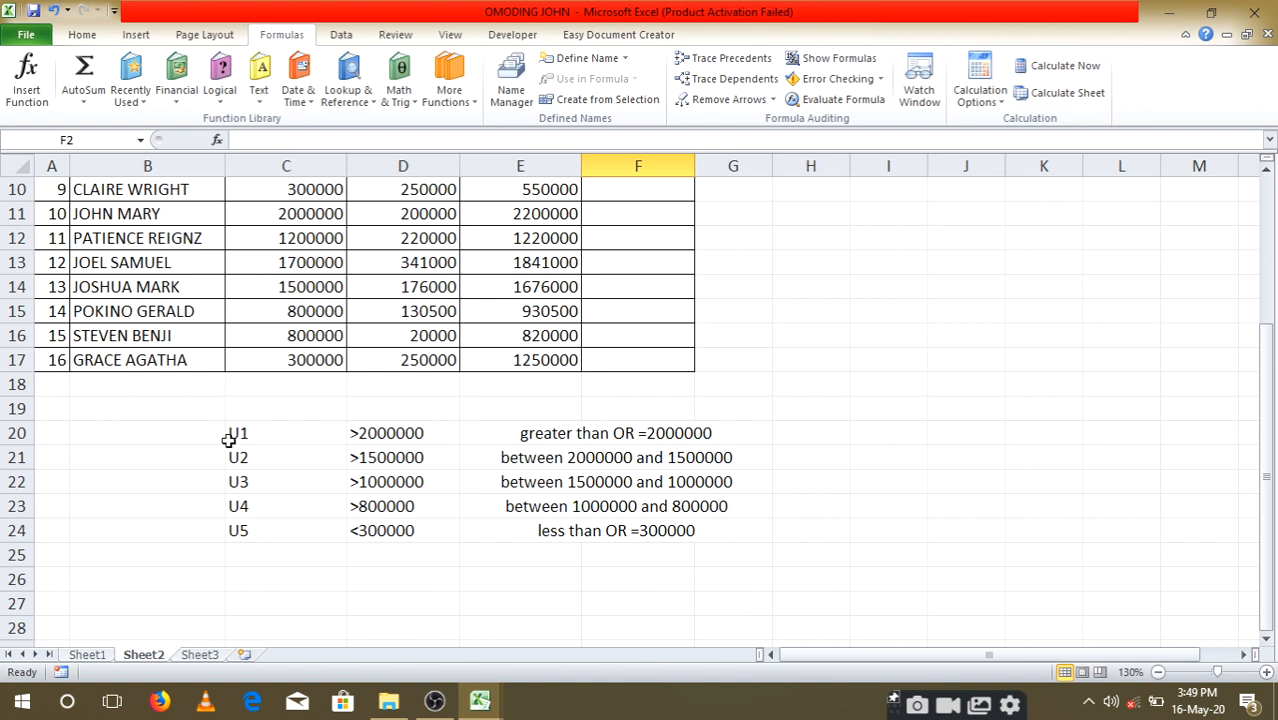
pyautogui.click(242, 434)
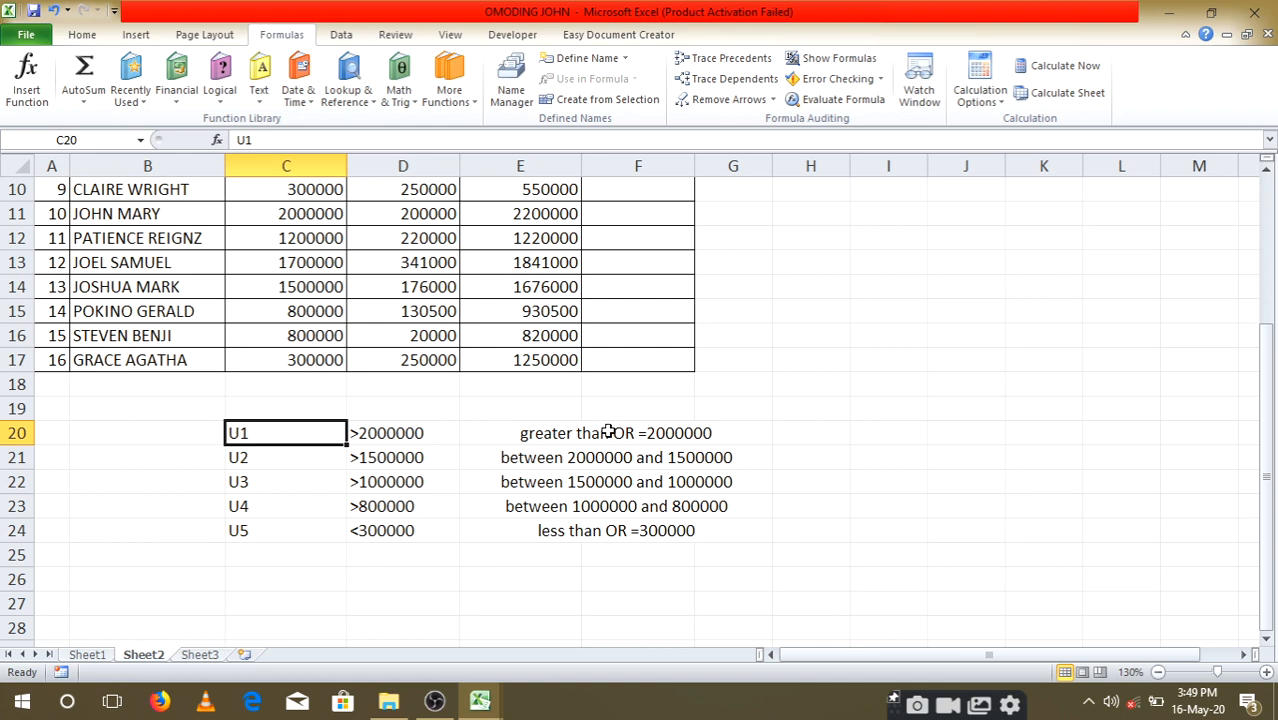
pyautogui.click(648, 437)
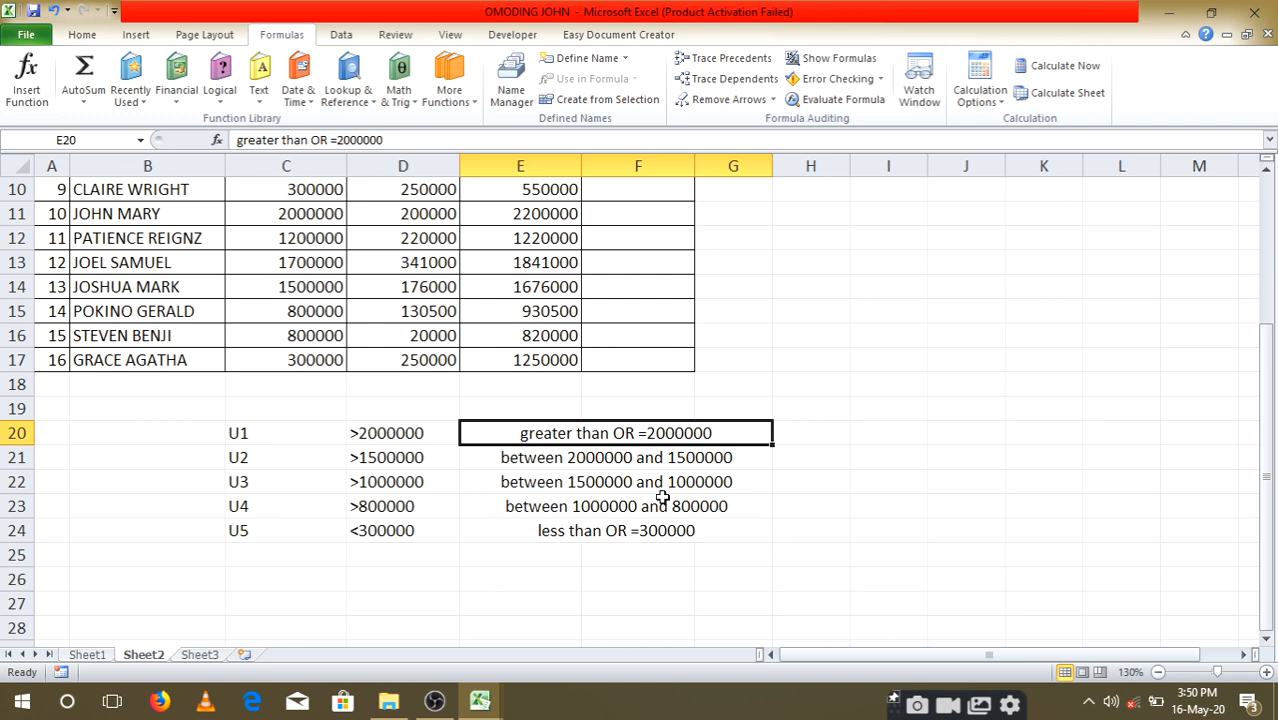
pyautogui.scroll(3, 655, 475)
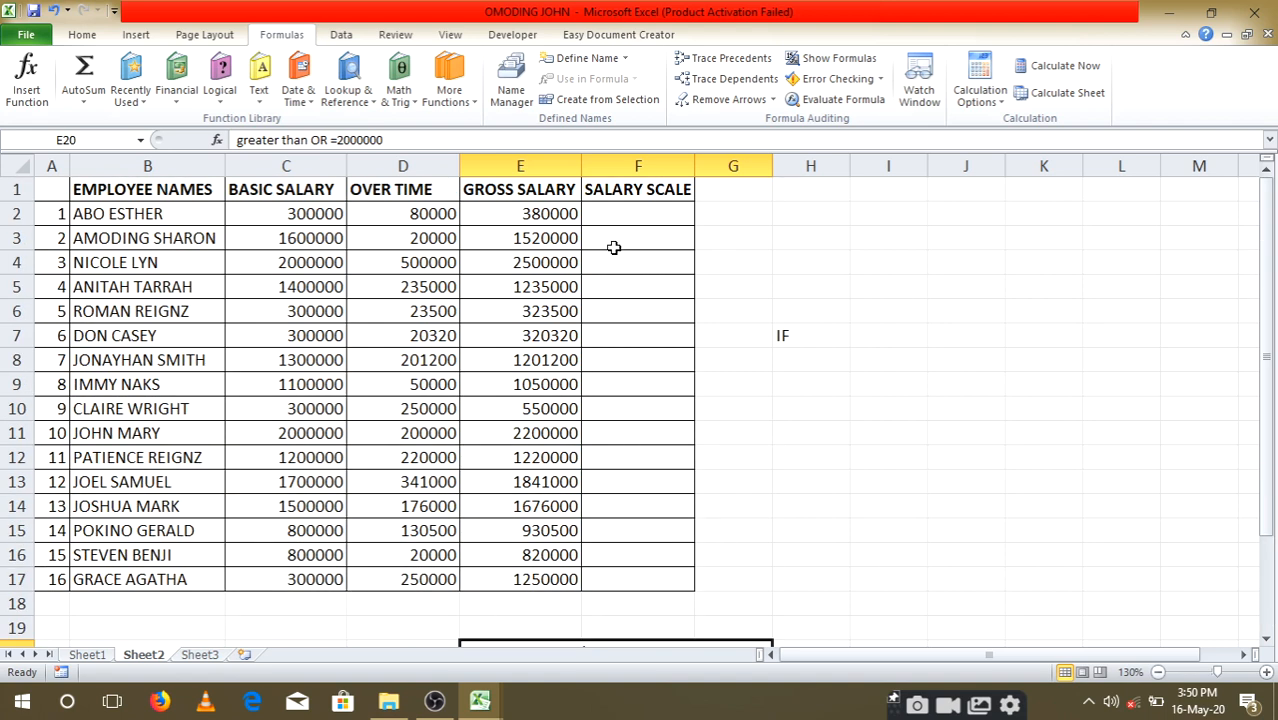
# - Begin an IF formula in F2 that returns "U1" when basic salary C2 is >=2000000: =IF(C2>=2000000,"U1",
pyautogui.click(619, 214)
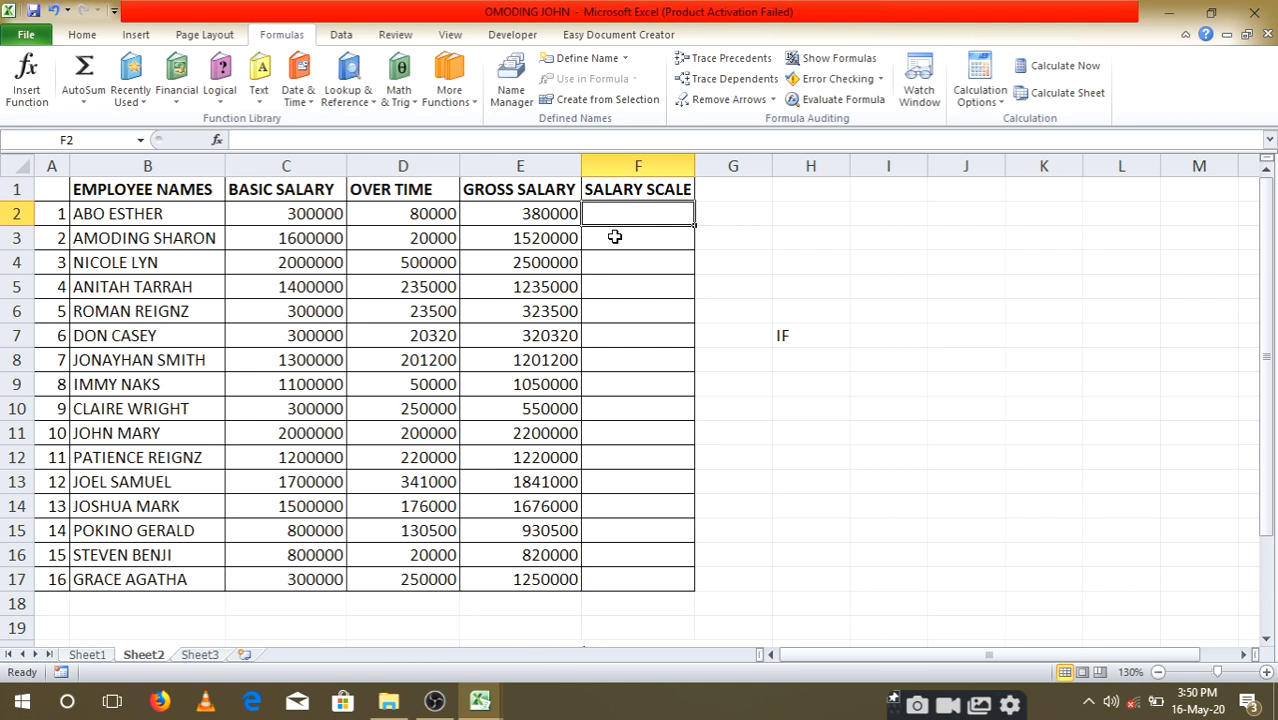
pyautogui.click(244, 141)
pyautogui.write('=IF')
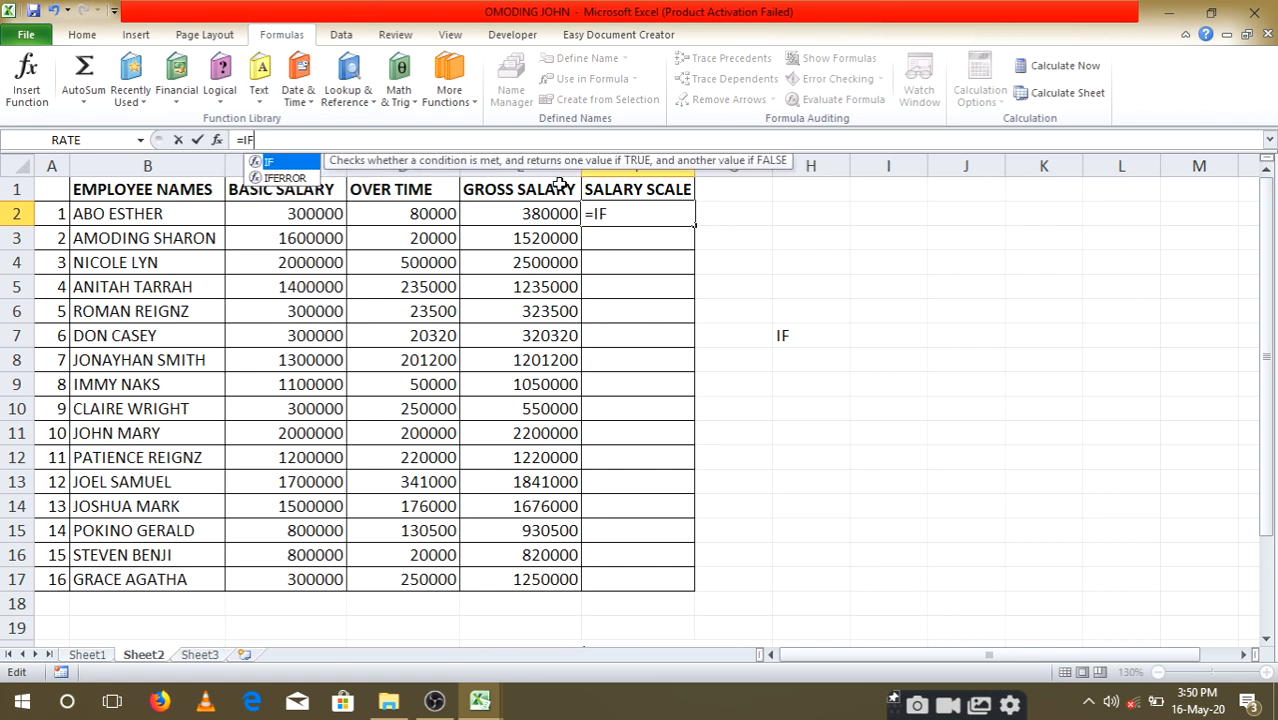
pyautogui.write('(')
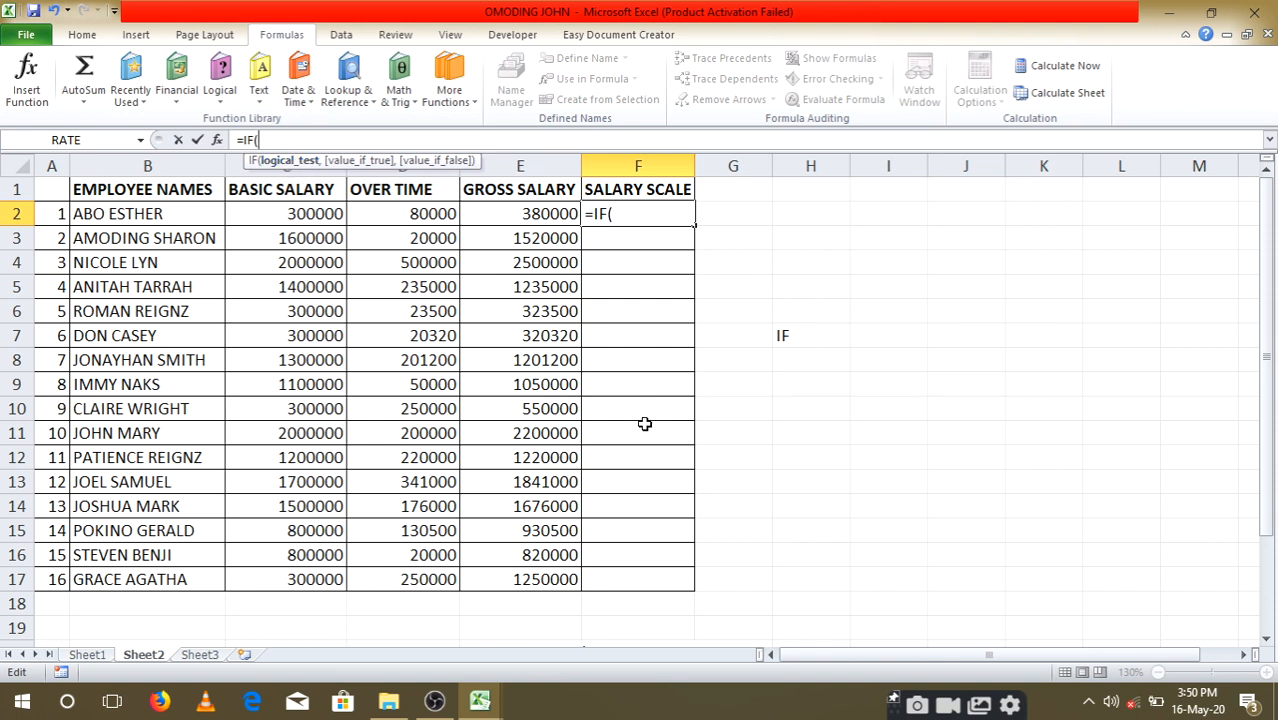
pyautogui.moveTo(1271, 301); pyautogui.dragTo(1270, 325)
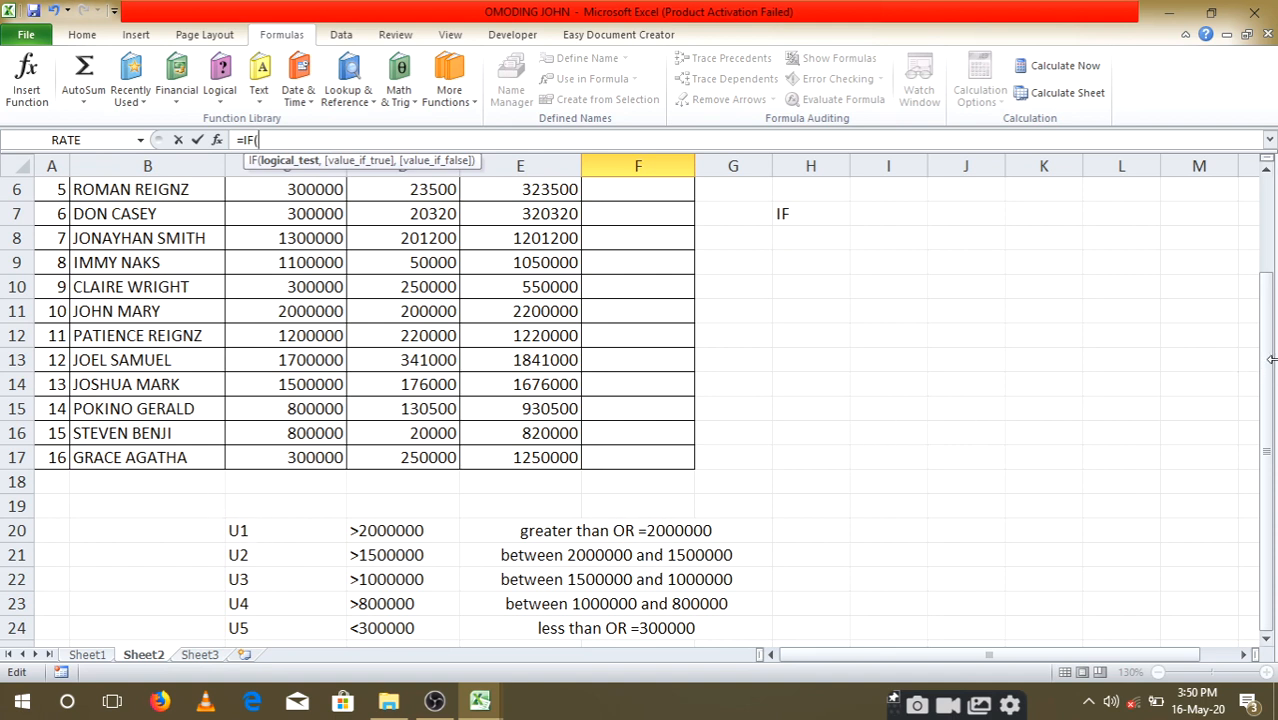
pyautogui.moveTo(1270, 366); pyautogui.dragTo(1270, 240)
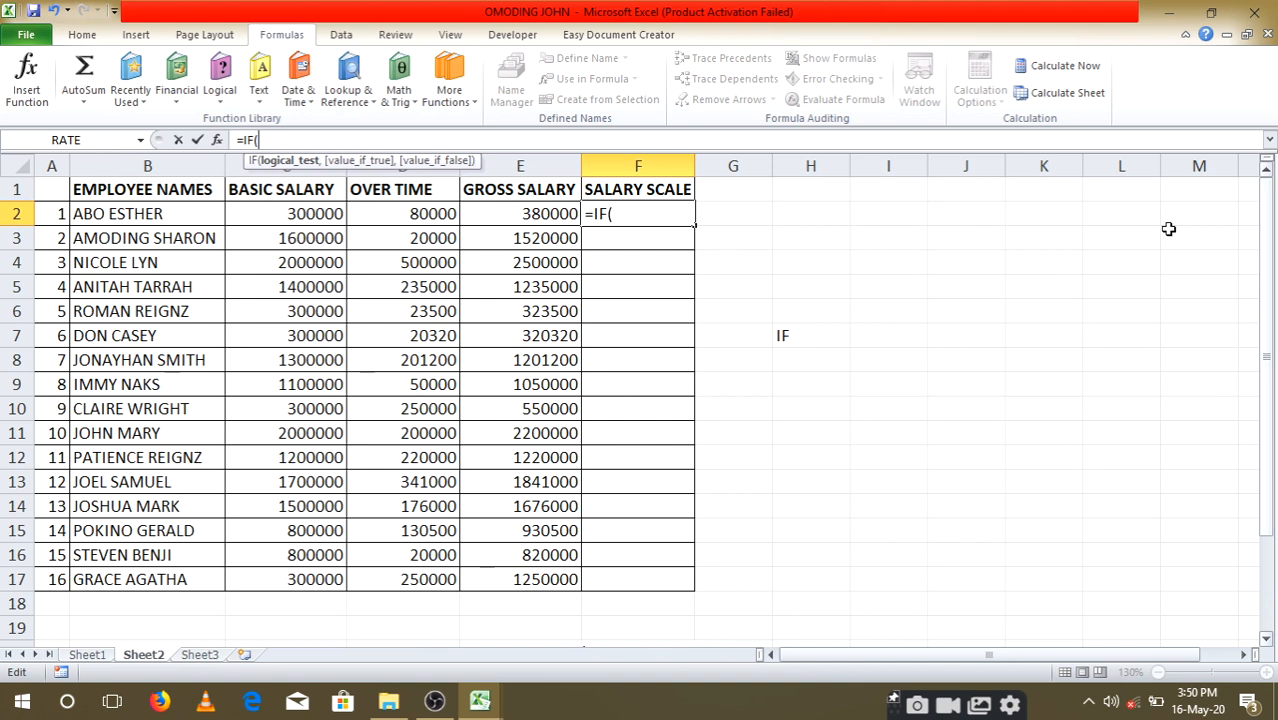
pyautogui.click(297, 213)
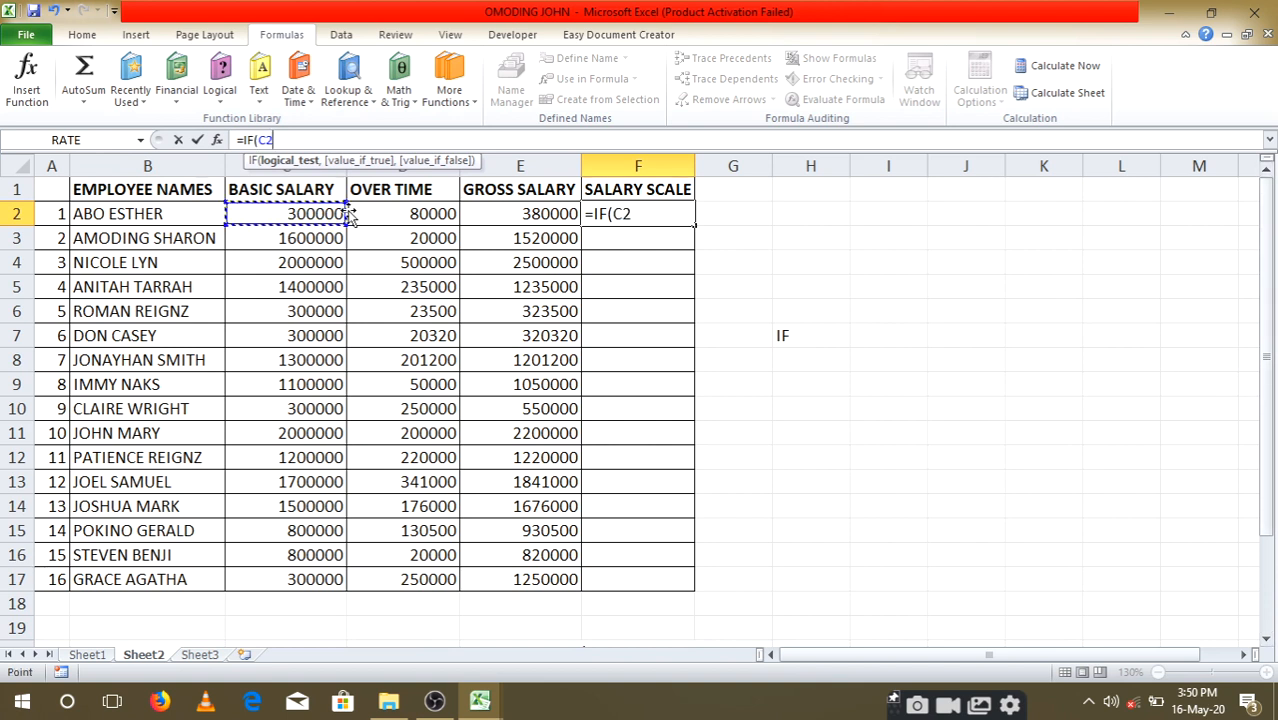
pyautogui.write('>')
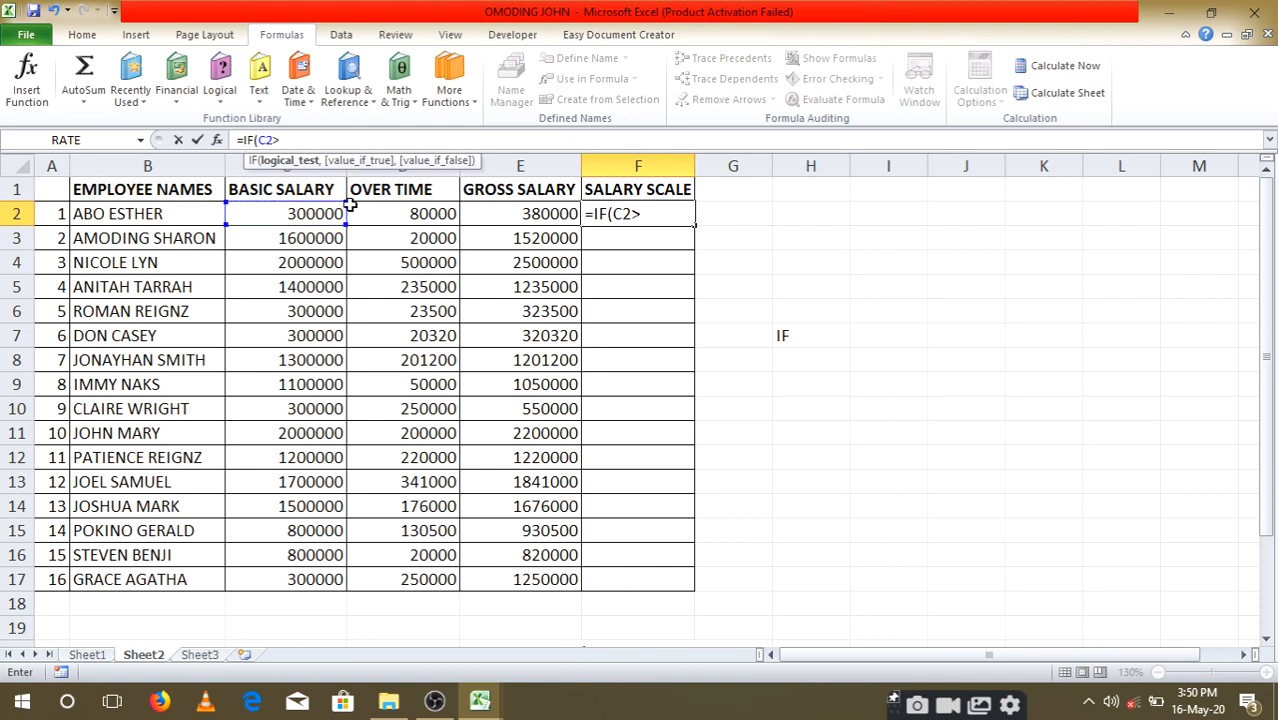
pyautogui.write('=2000000')
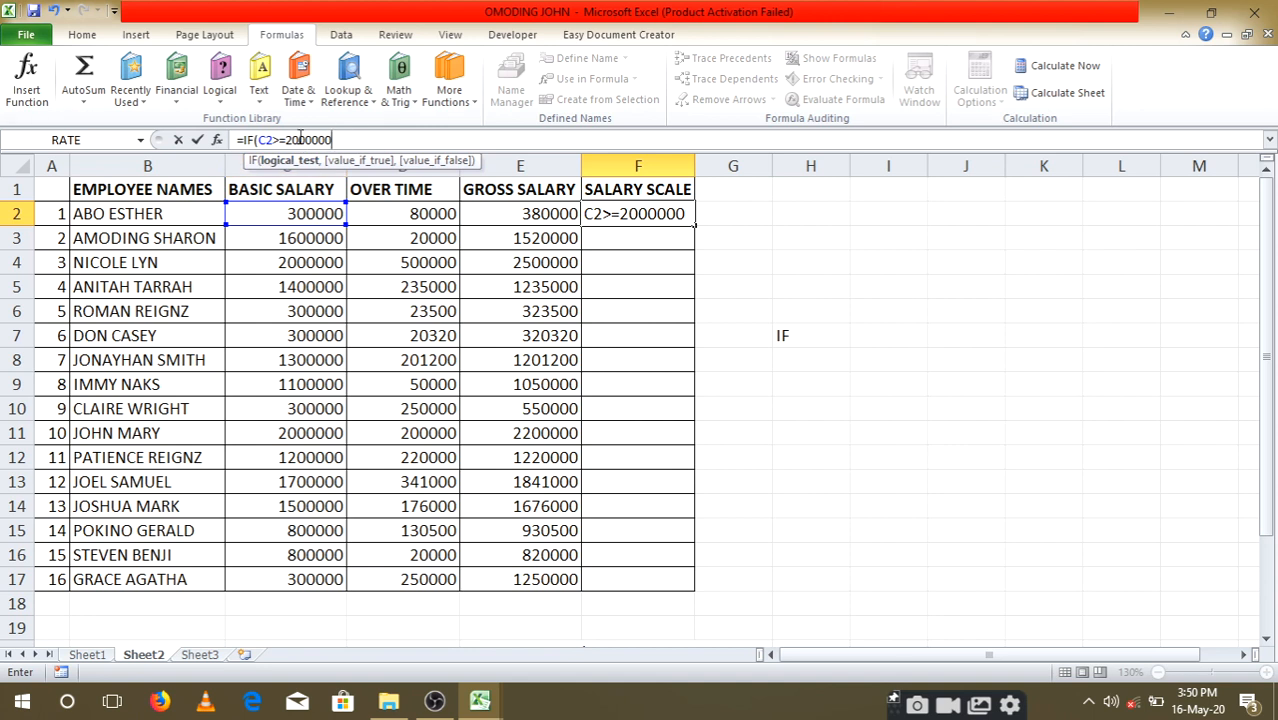
pyautogui.write(',')
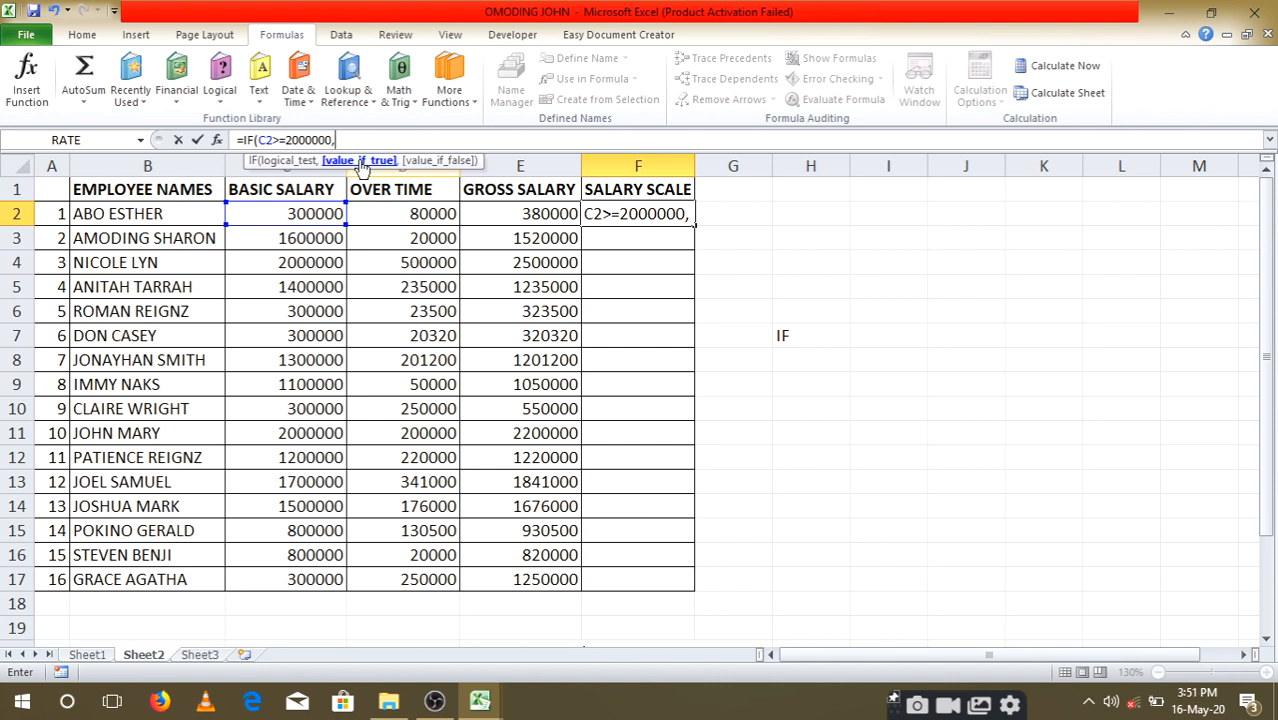
pyautogui.write('"')
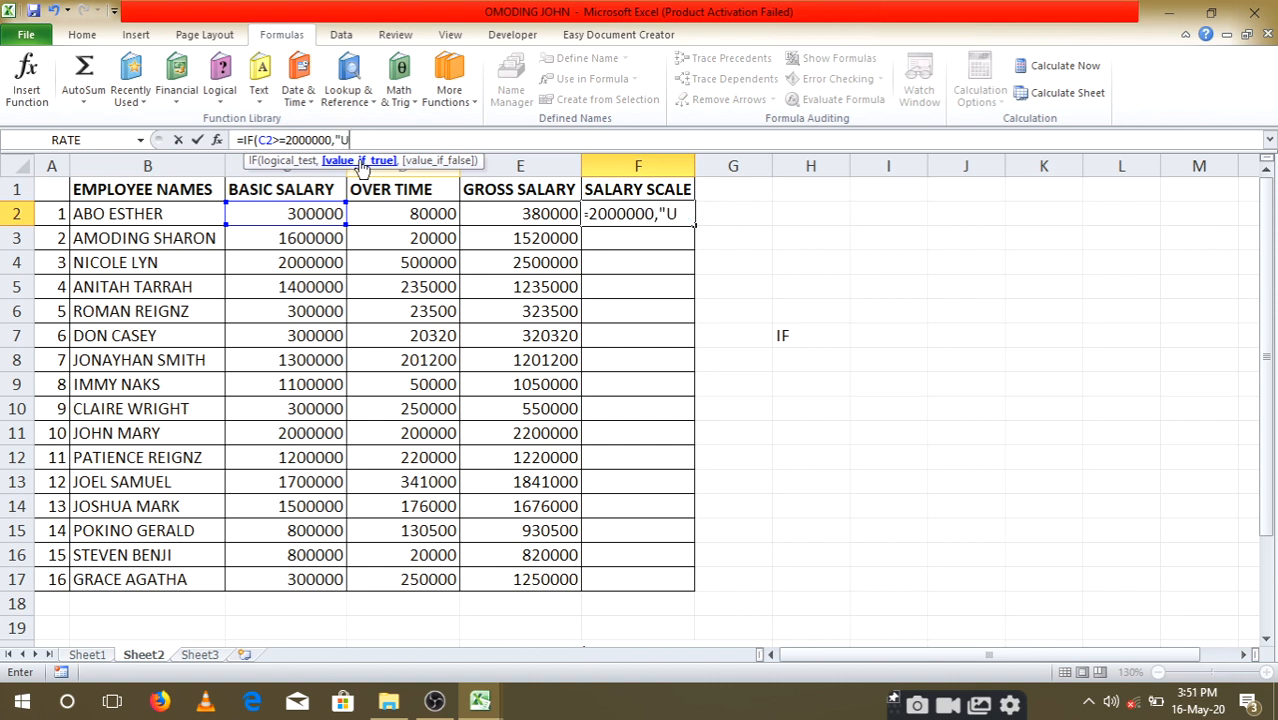
pyautogui.write('U1",')
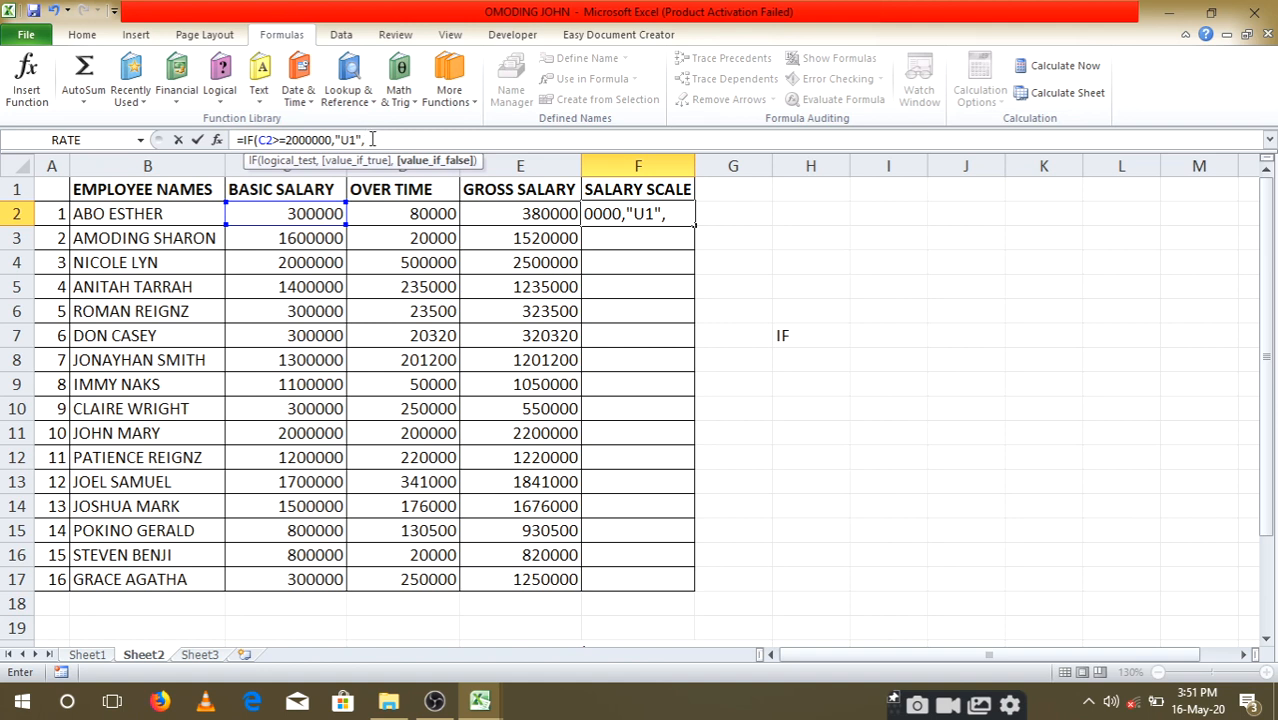
# - Nest a second IF as the value if false, returning "U2" when C2 is >=1500000: IF(C2>=1500000,"U2",
pyautogui.write('IF')
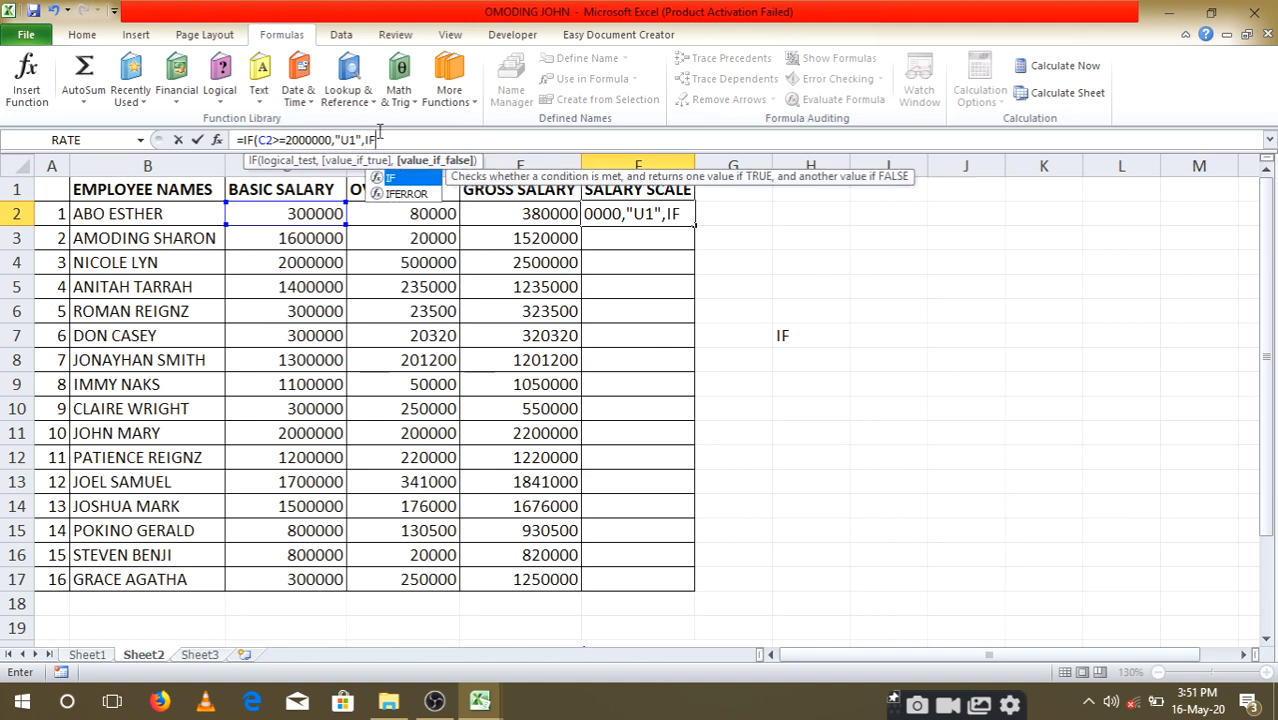
pyautogui.write('(')
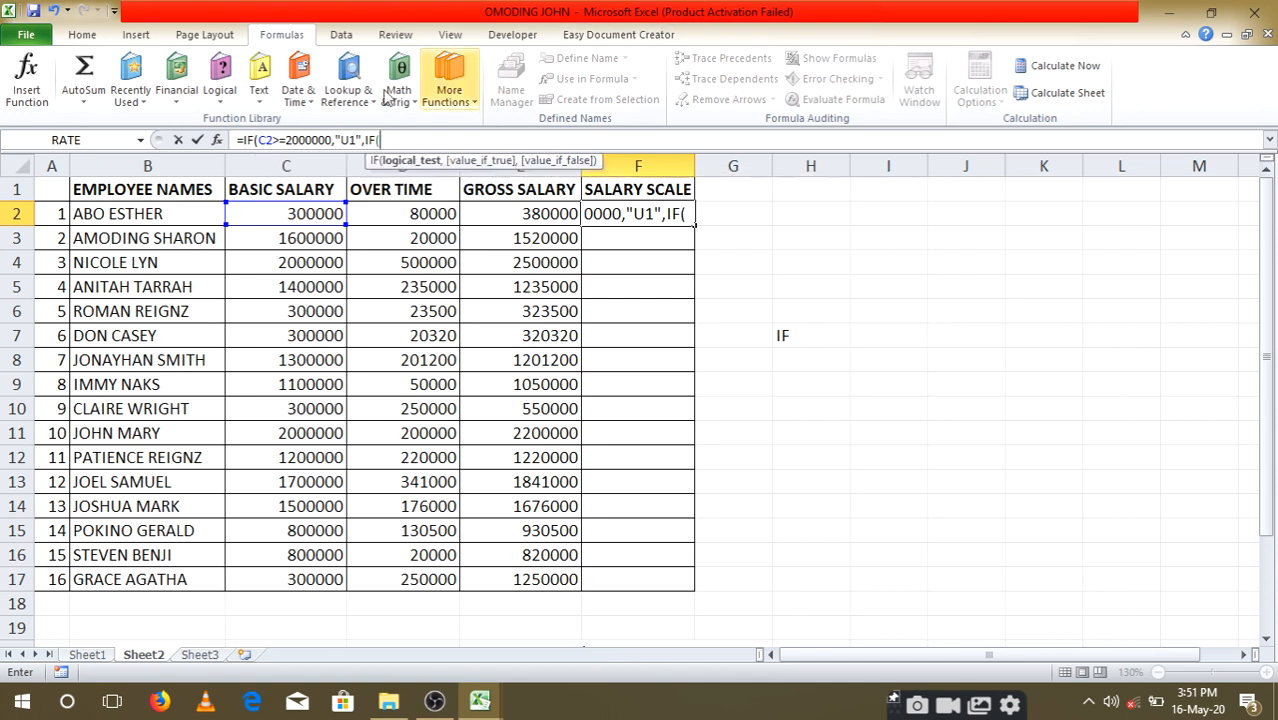
pyautogui.click(278, 214)
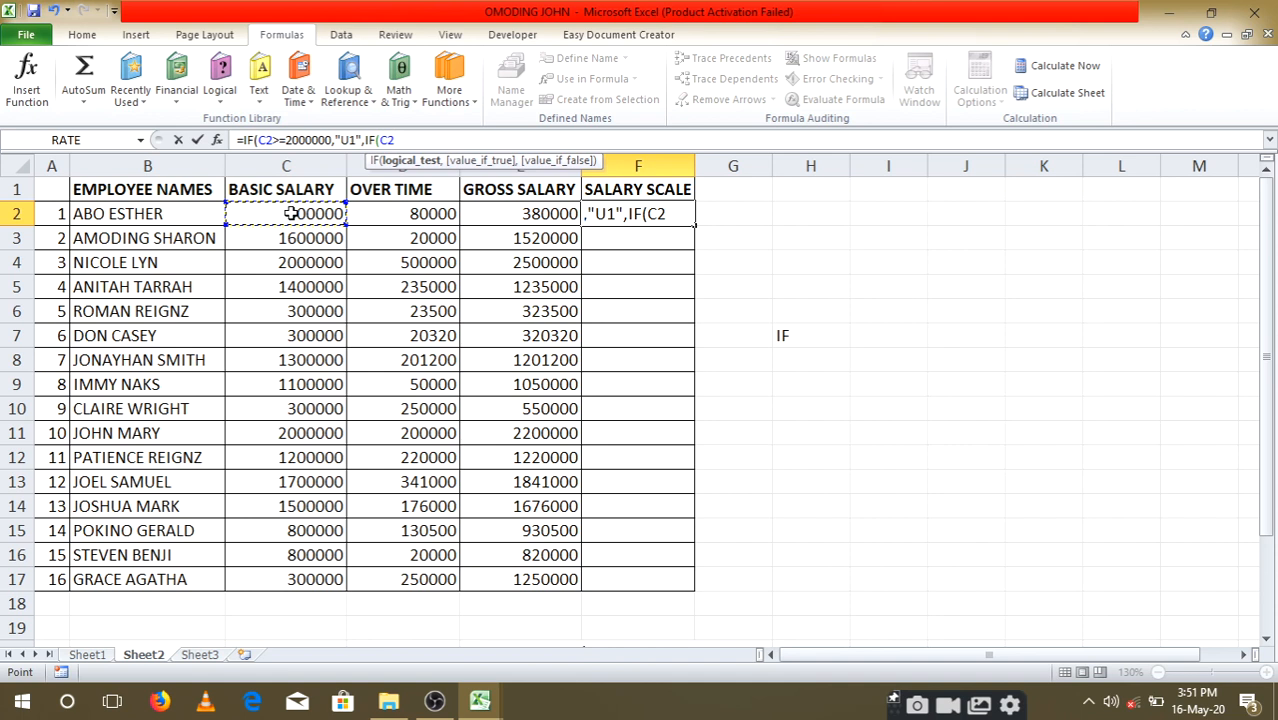
pyautogui.write('>=15')
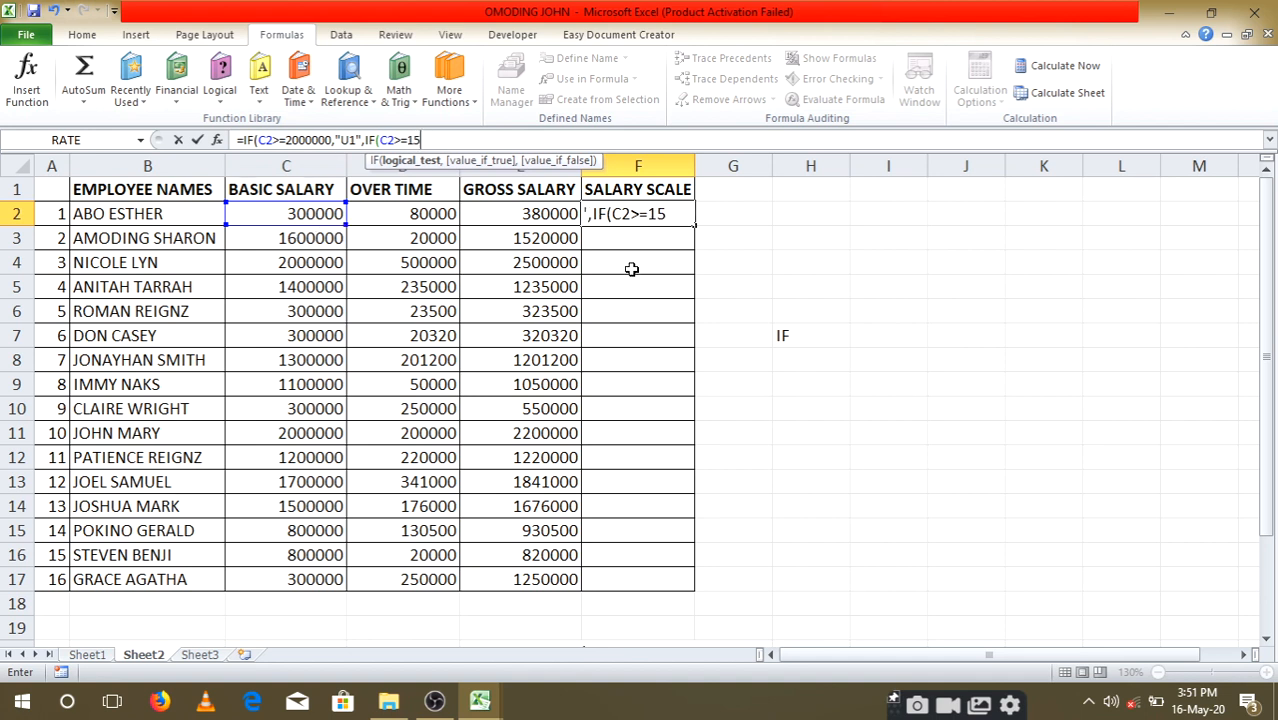
pyautogui.write('00000')
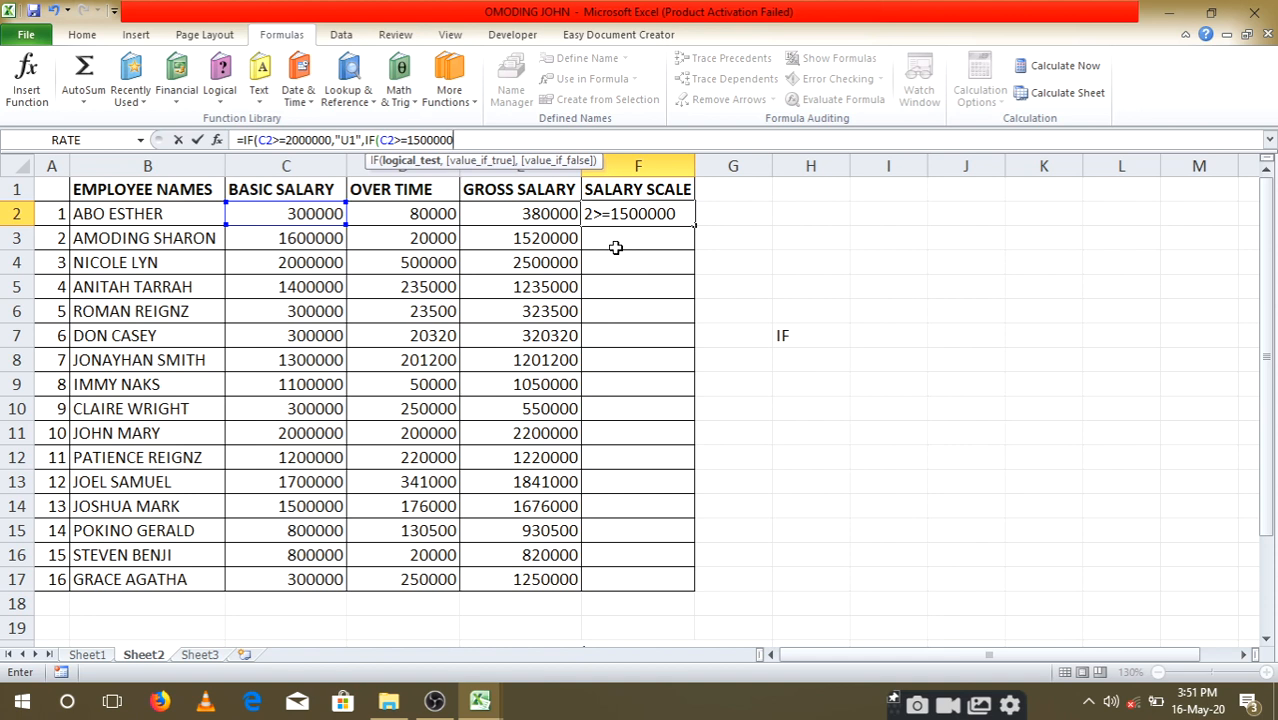
pyautogui.write(',')
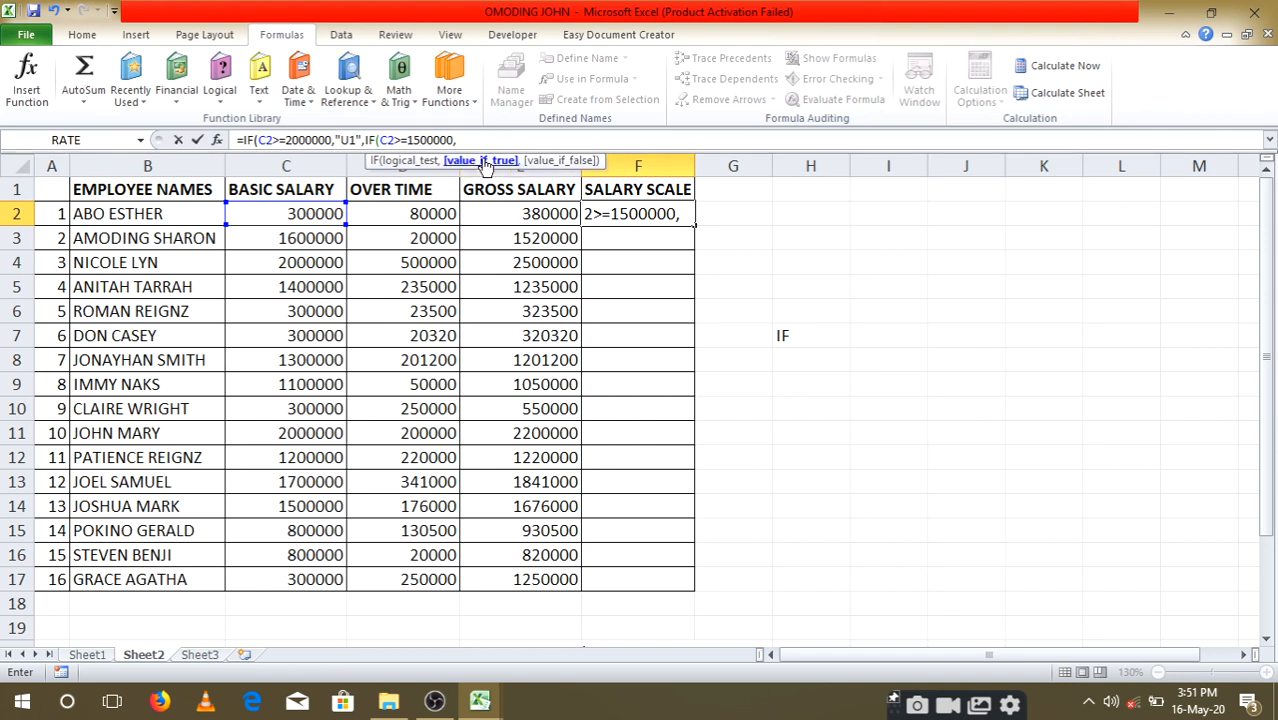
pyautogui.write('"U2')
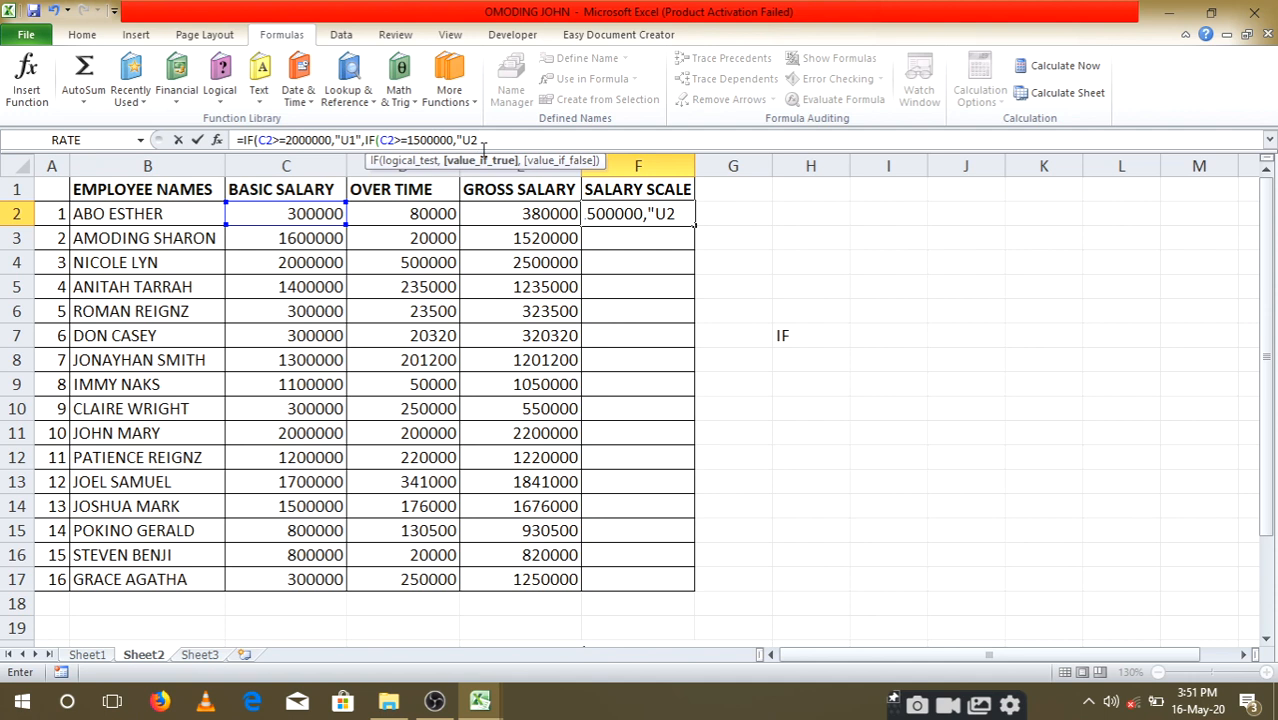
pyautogui.write('"')
pyautogui.write(',')
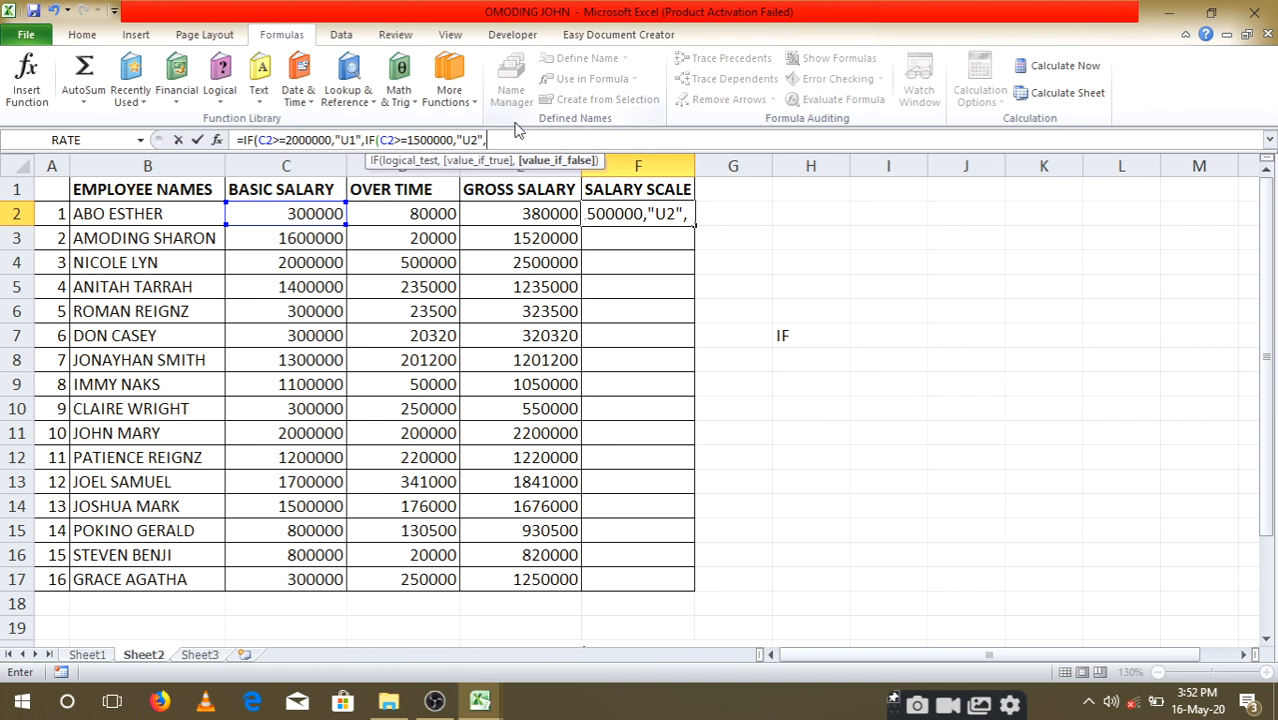
# - Nest a third IF in the F2 formula, returning "U3" when C2 is >=1000000: IF(C2>=1000000,"U3",
pyautogui.write('IF(')
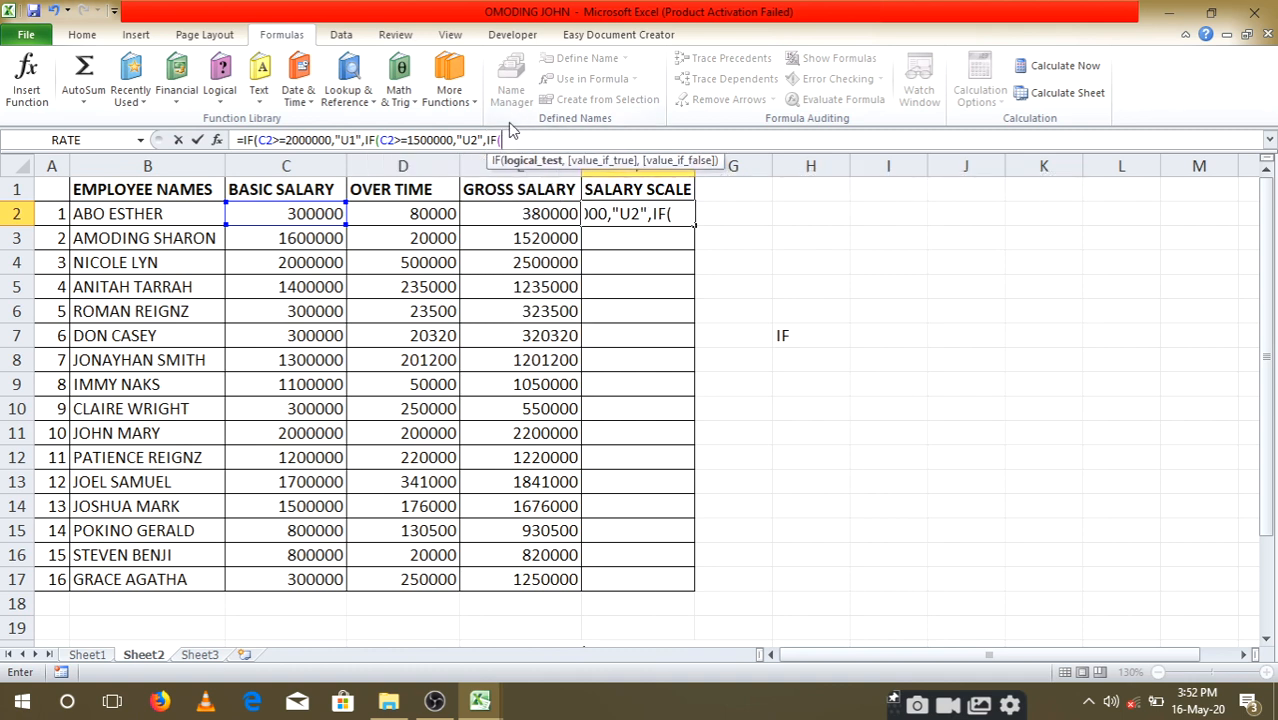
pyautogui.click(310, 214)
pyautogui.write('>')
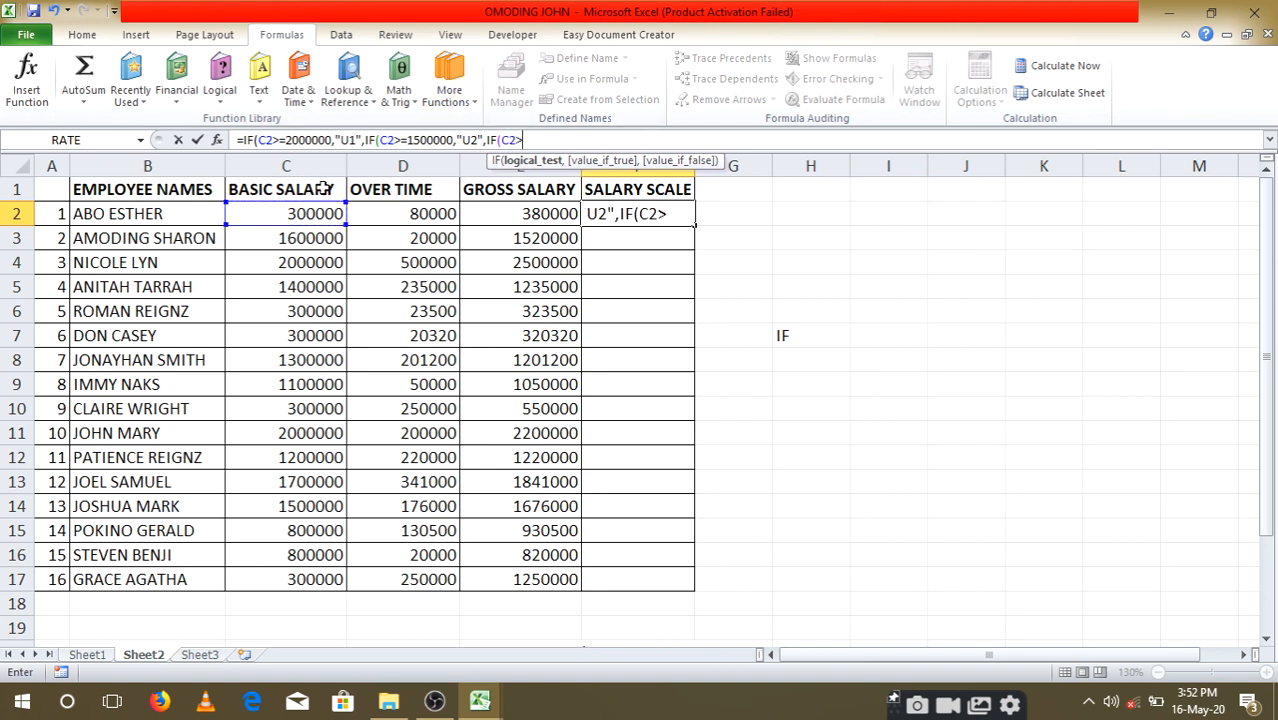
pyautogui.write('=')
pyautogui.write('1000000')
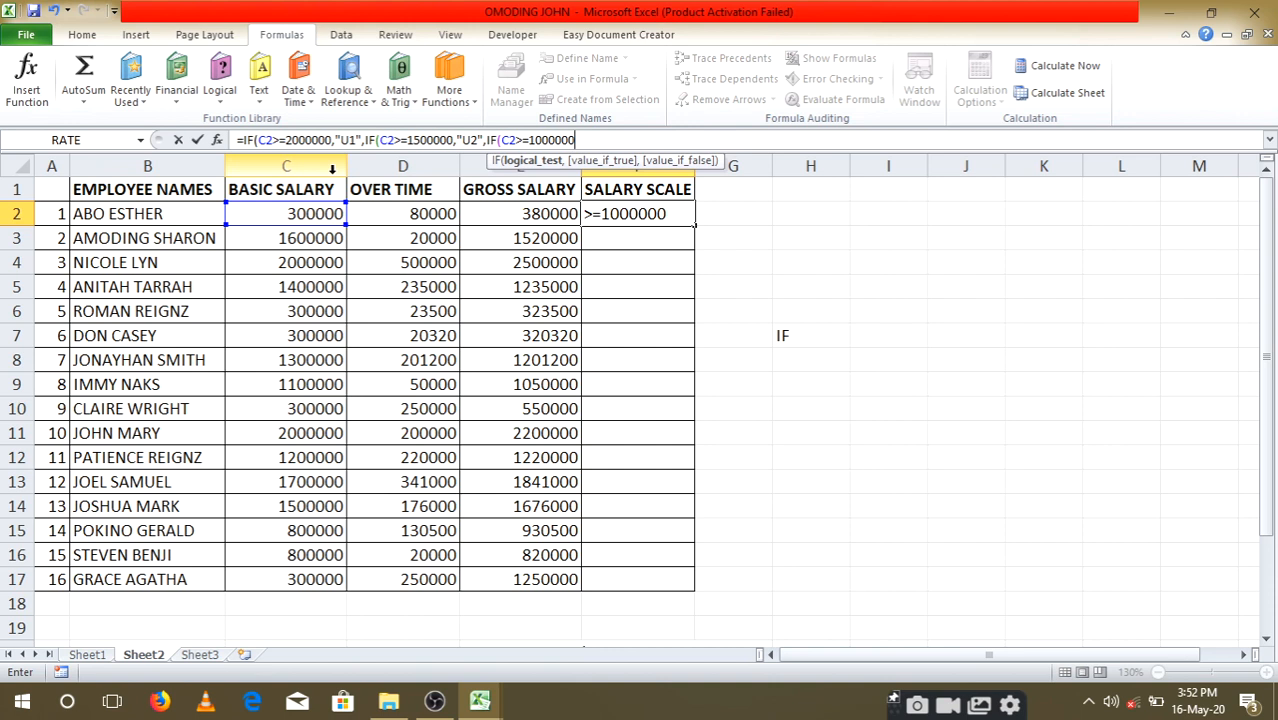
pyautogui.write(',')
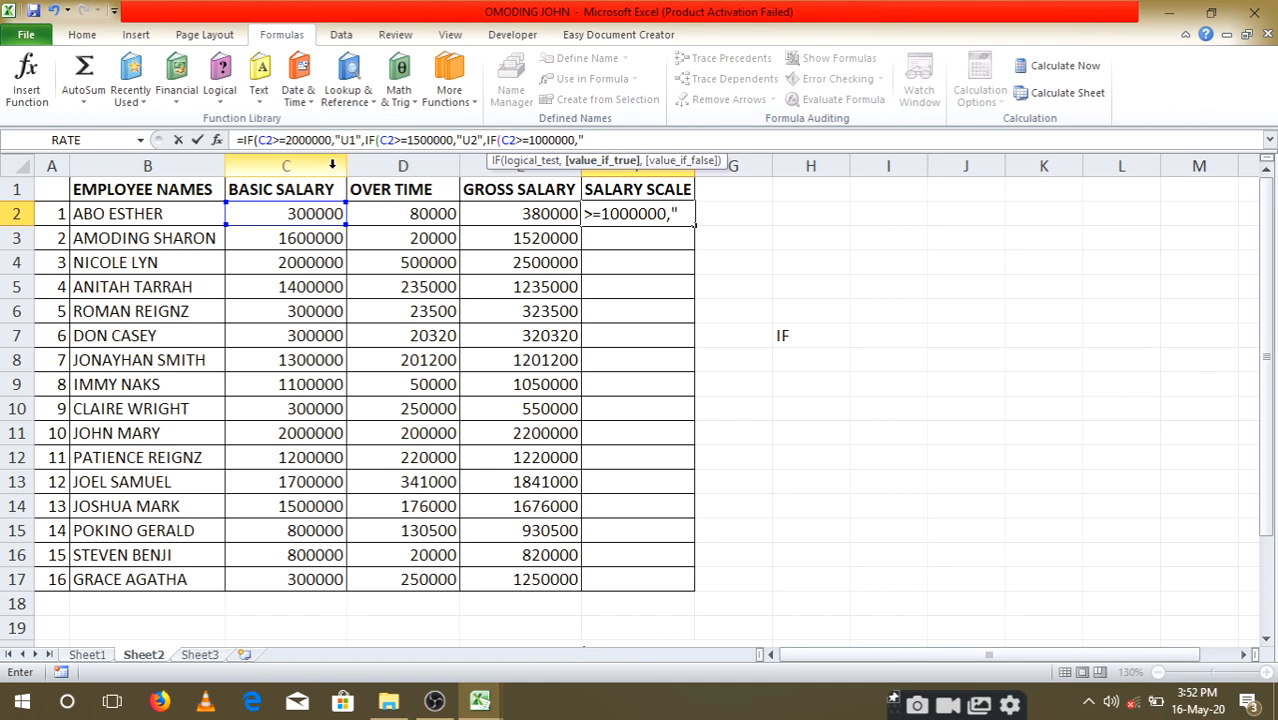
pyautogui.write('"U3')
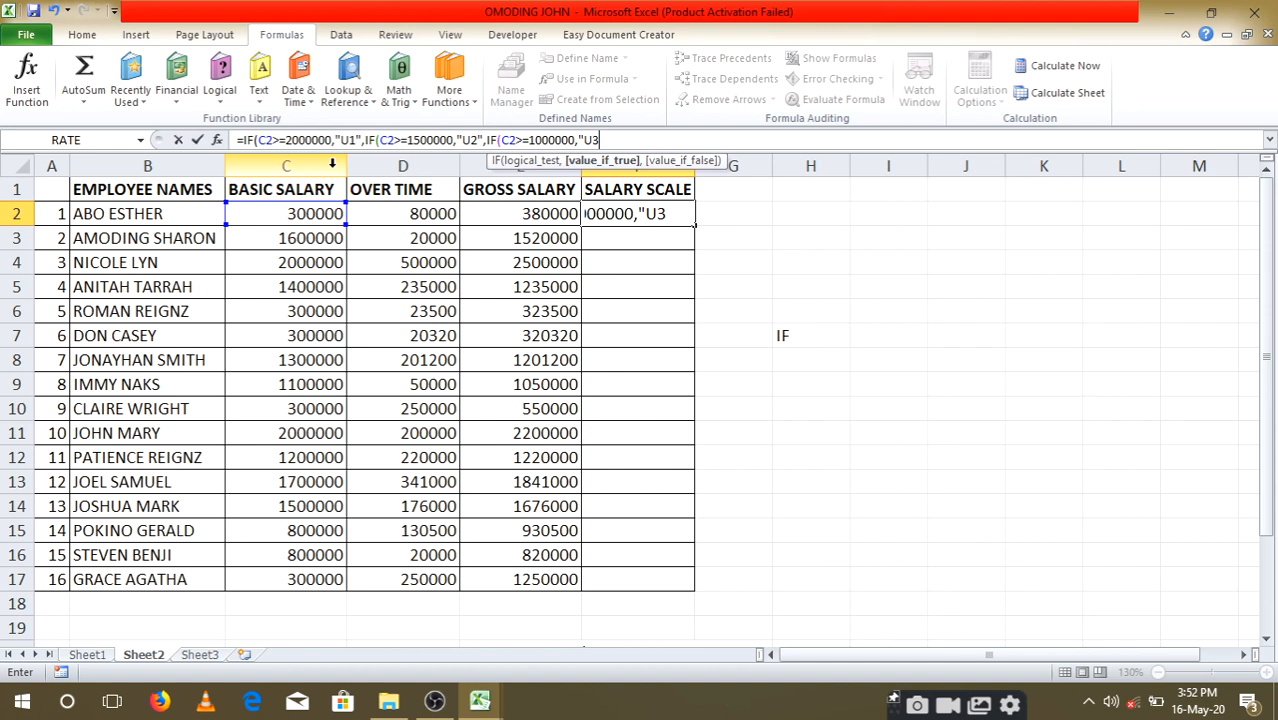
pyautogui.write('",')
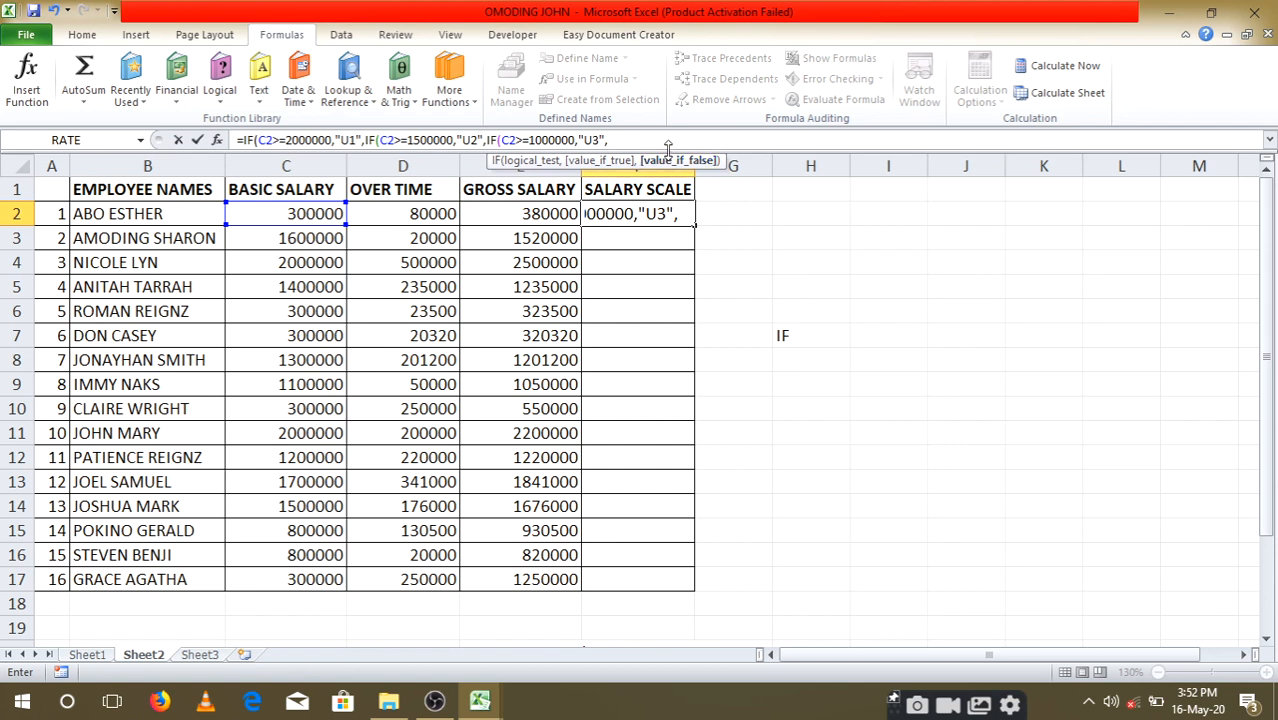
# - Nest a fourth IF in the F2 formula, returning "U4" when C2 is >=800000: IF(C2>=800000,"U4",
pyautogui.write('IF')
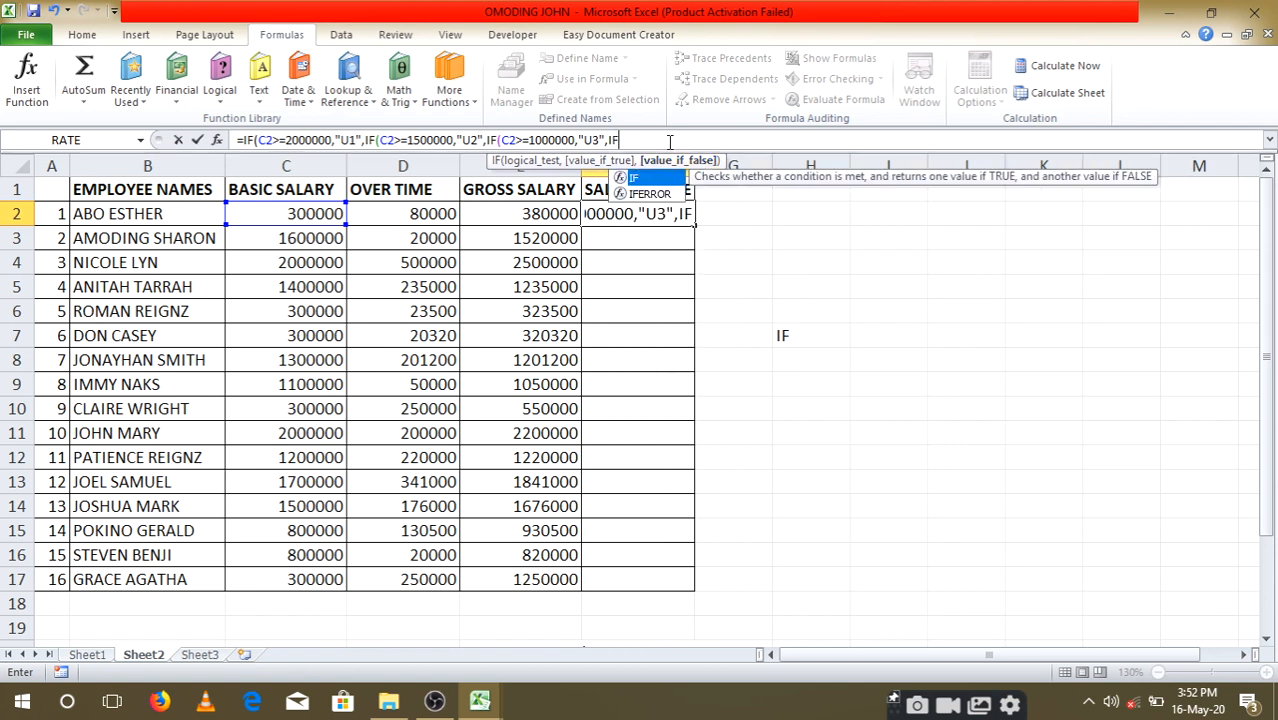
pyautogui.write('(')
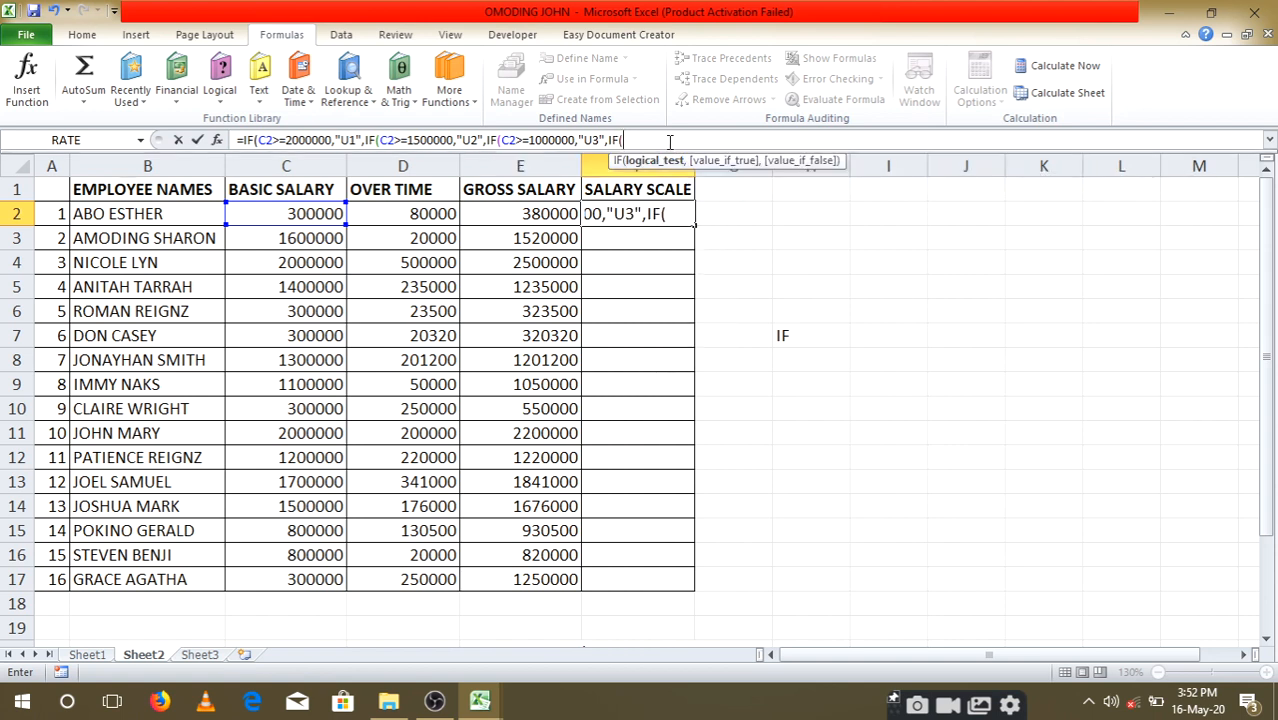
pyautogui.click(296, 213)
pyautogui.write('>=')
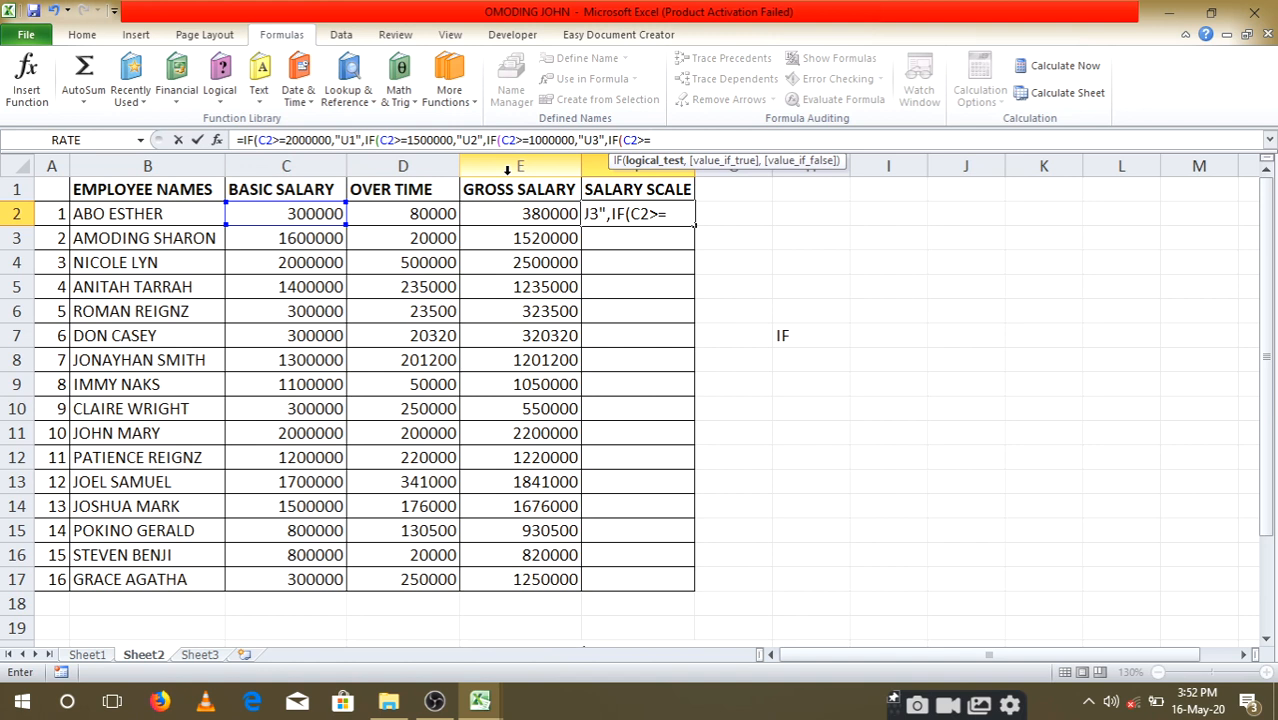
pyautogui.write('8')
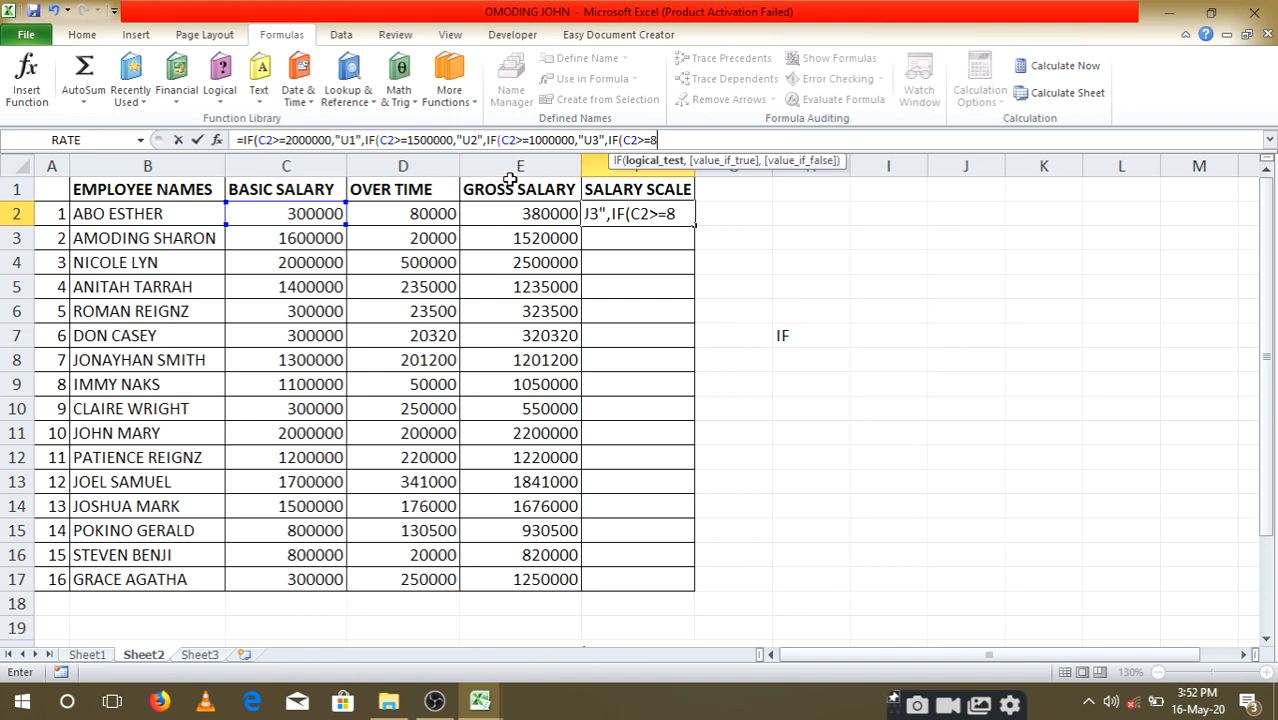
pyautogui.write('00000')
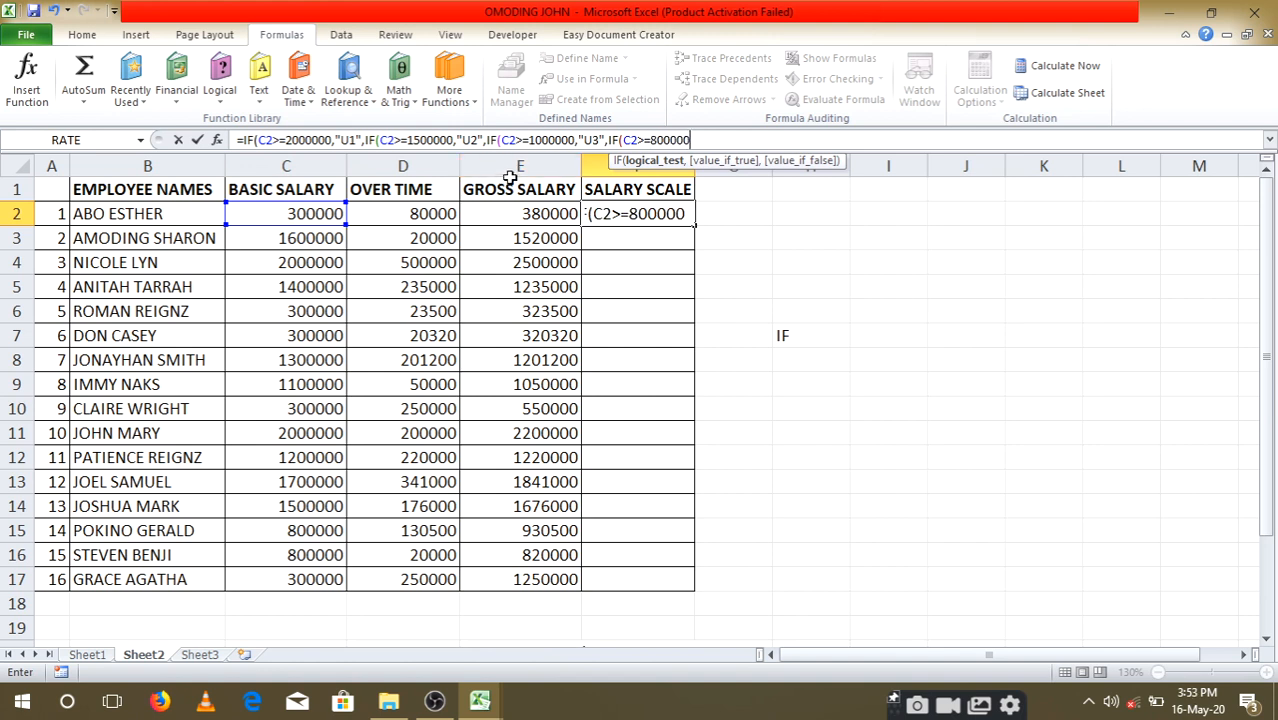
pyautogui.write(',')
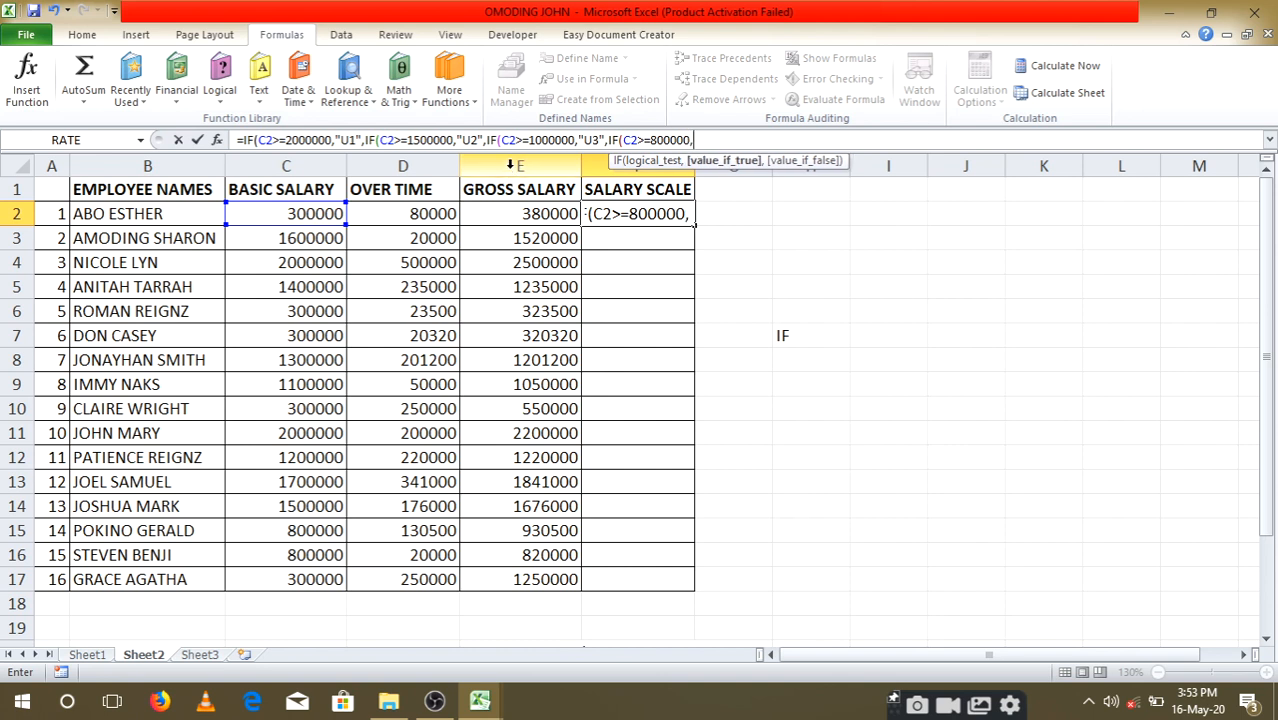
pyautogui.write('"')
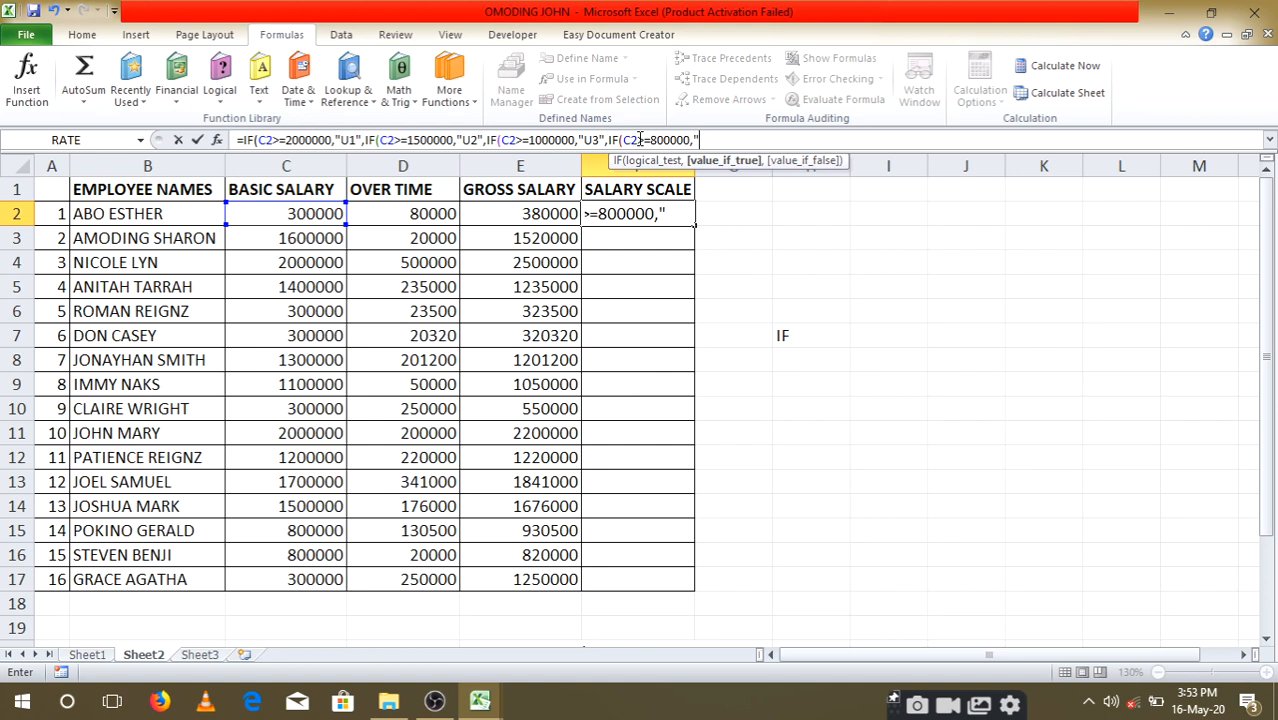
pyautogui.write('U4",IF')
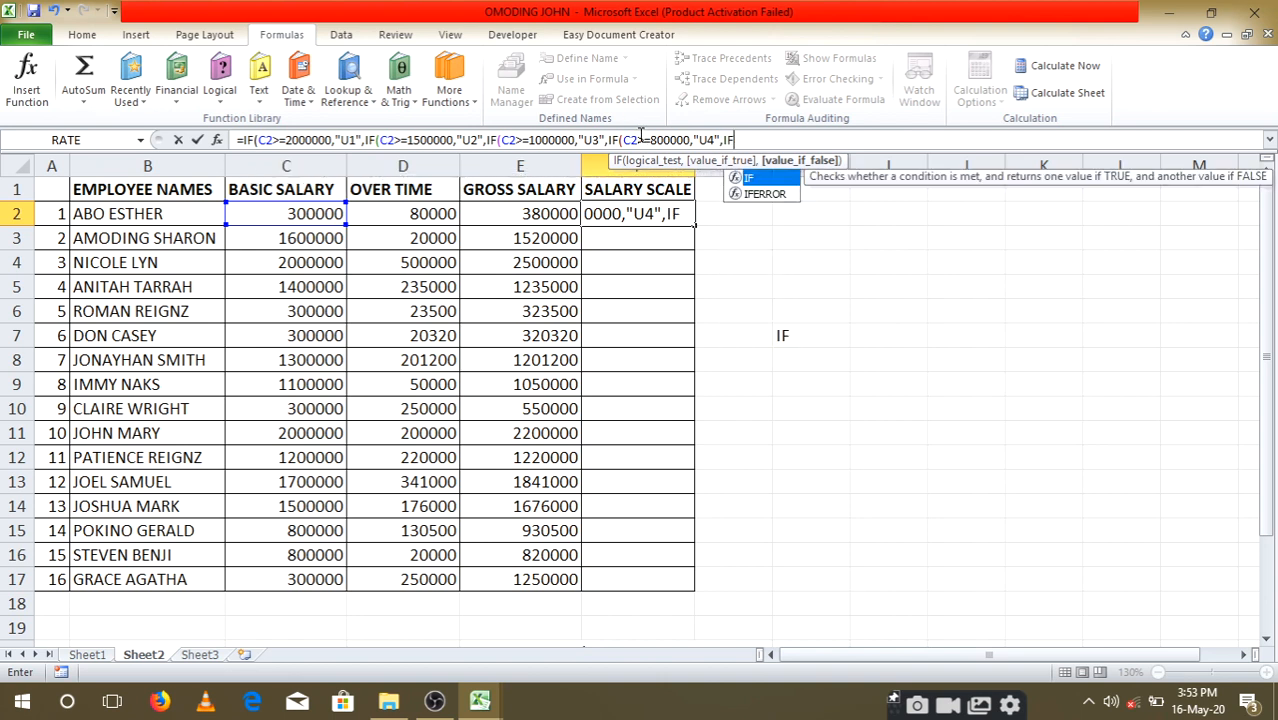
# - Nest a fifth IF in the F2 formula as the value if false, returning "U5" when C2 is <=300000: IF(C2<=300000,"U5"
pyautogui.write('(')
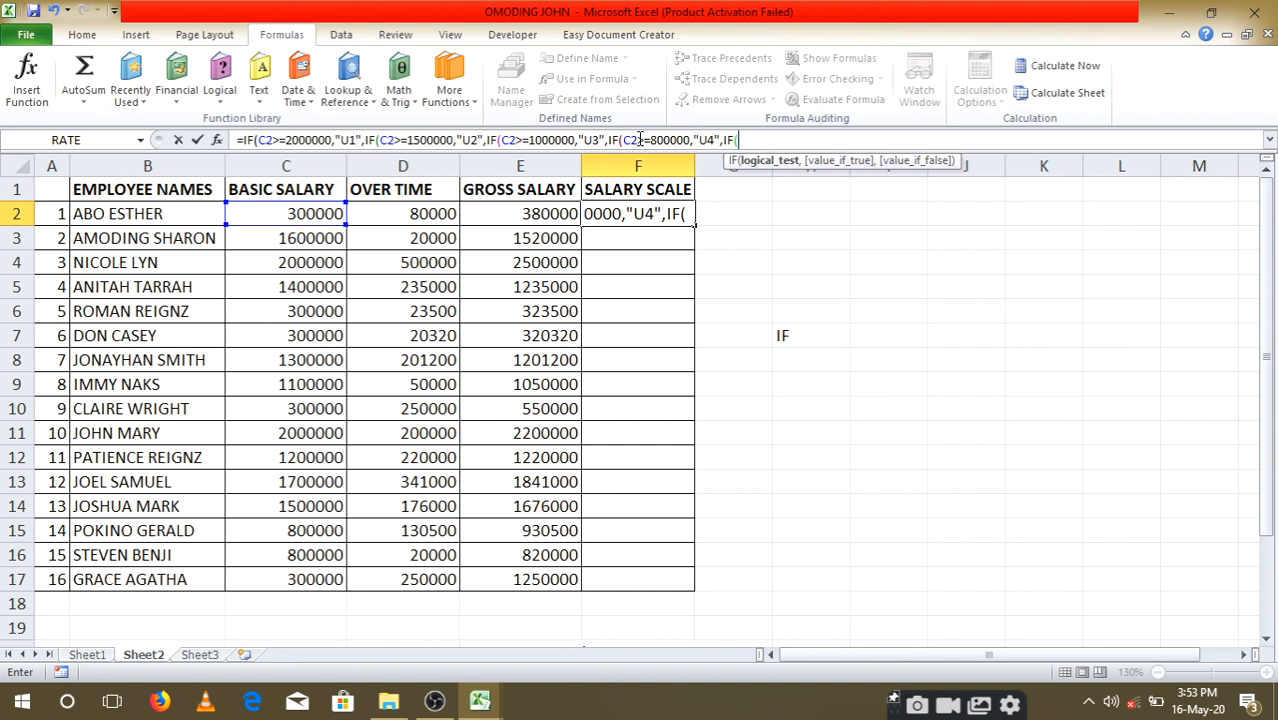
pyautogui.click(312, 213)
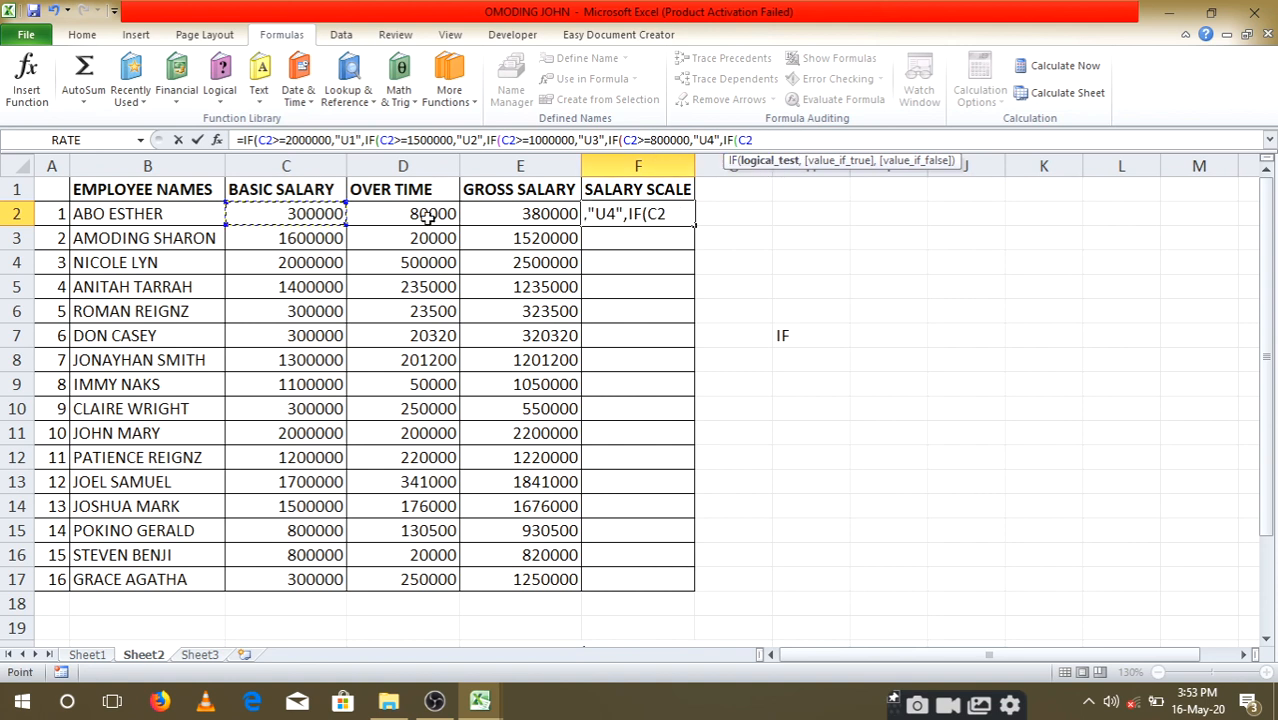
pyautogui.moveTo(1268, 268); pyautogui.dragTo(1270, 365)
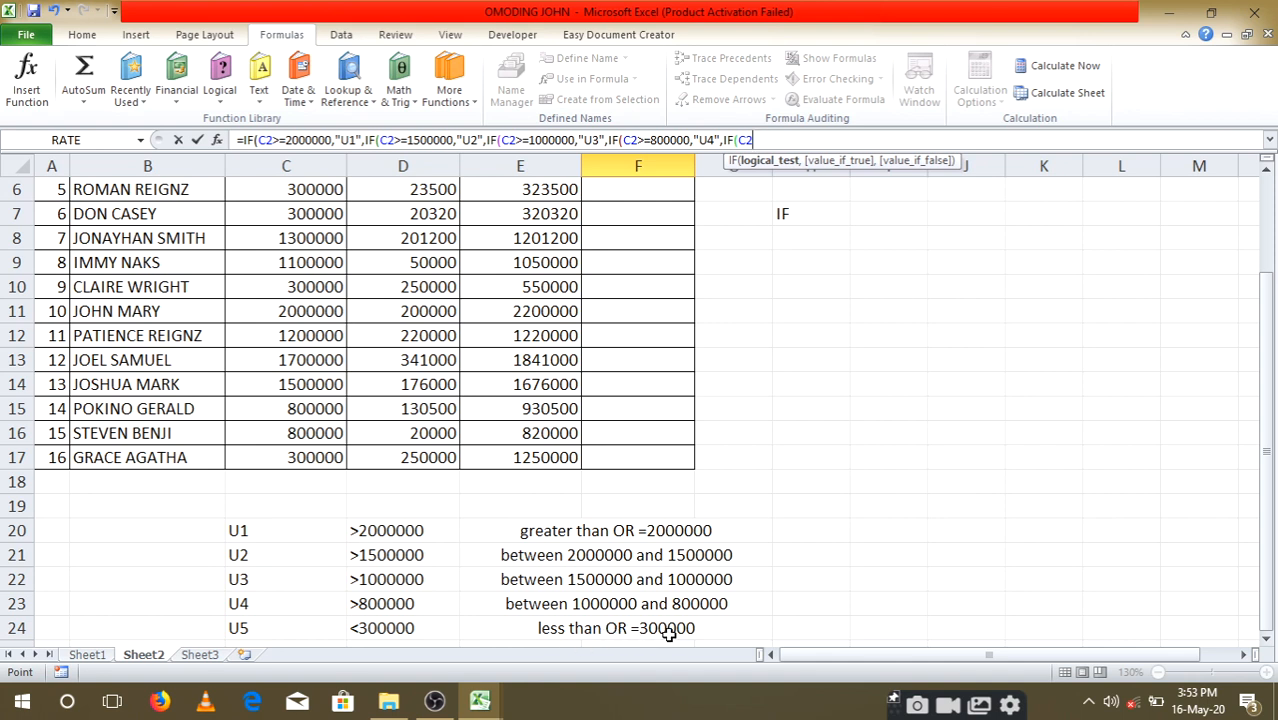
pyautogui.moveTo(1268, 352); pyautogui.dragTo(1266, 258)
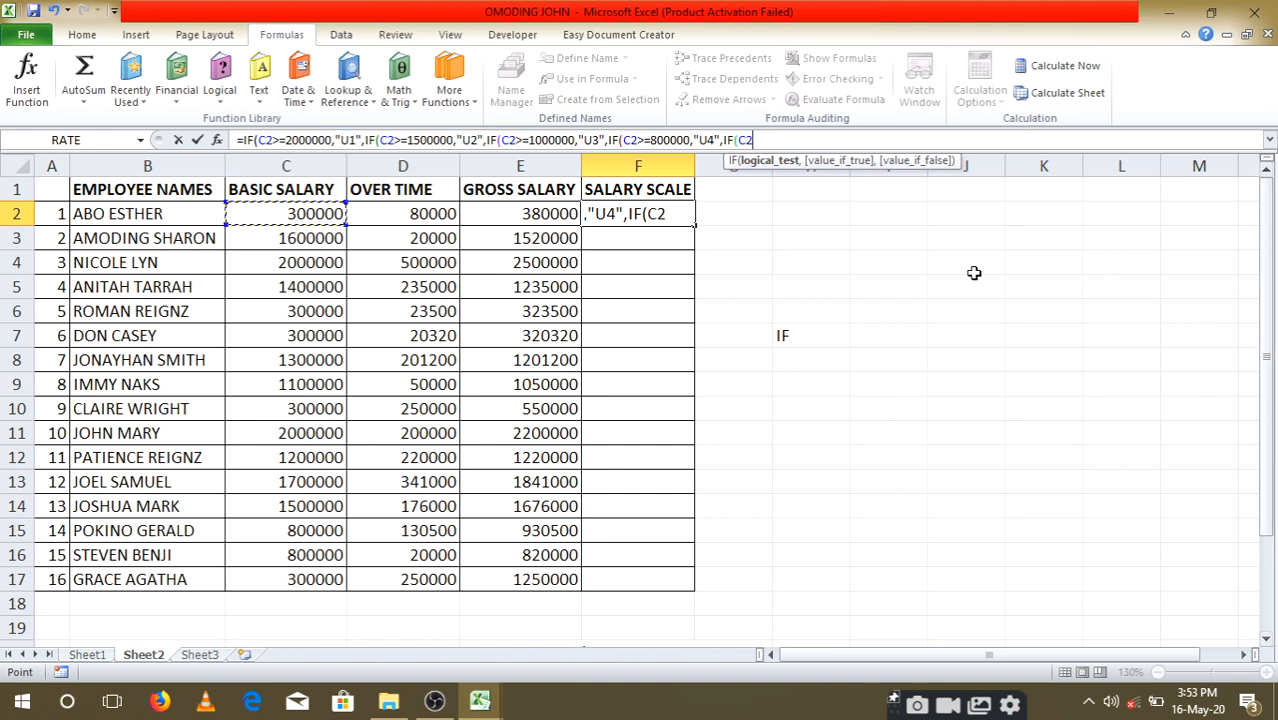
pyautogui.write('<')
pyautogui.write('=')
pyautogui.write('300')
pyautogui.write('000')
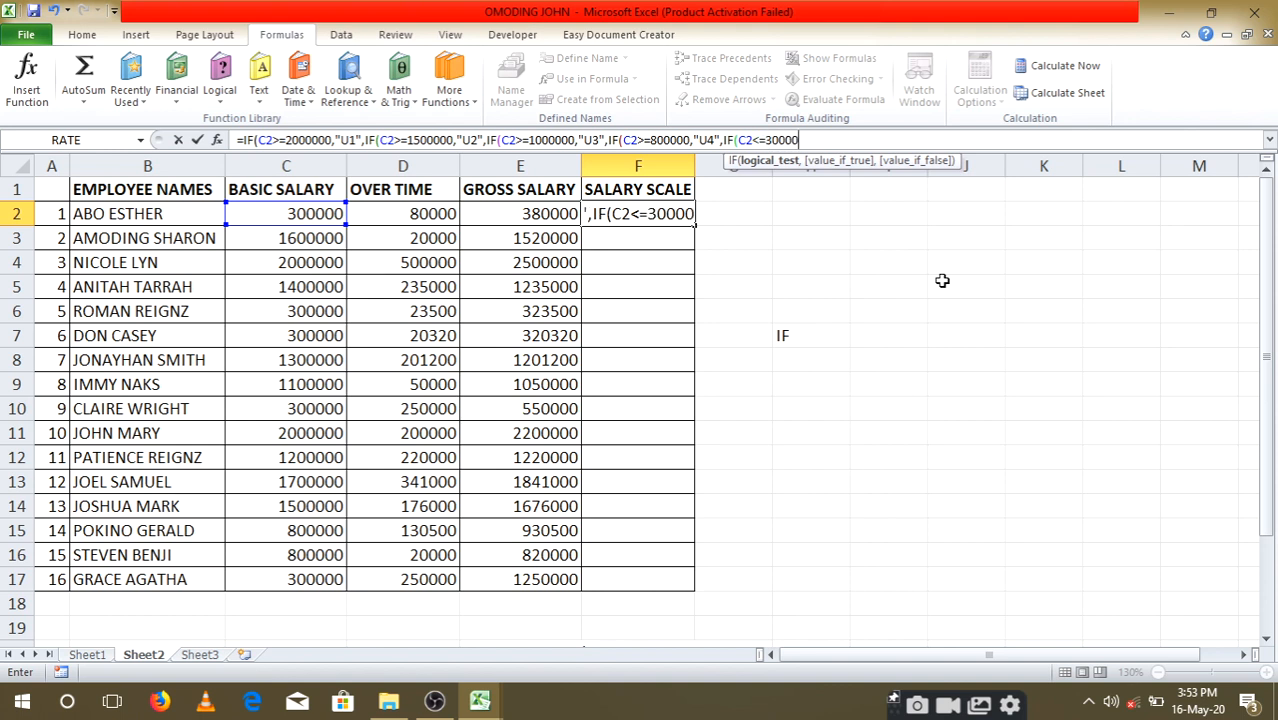
pyautogui.write('0,')
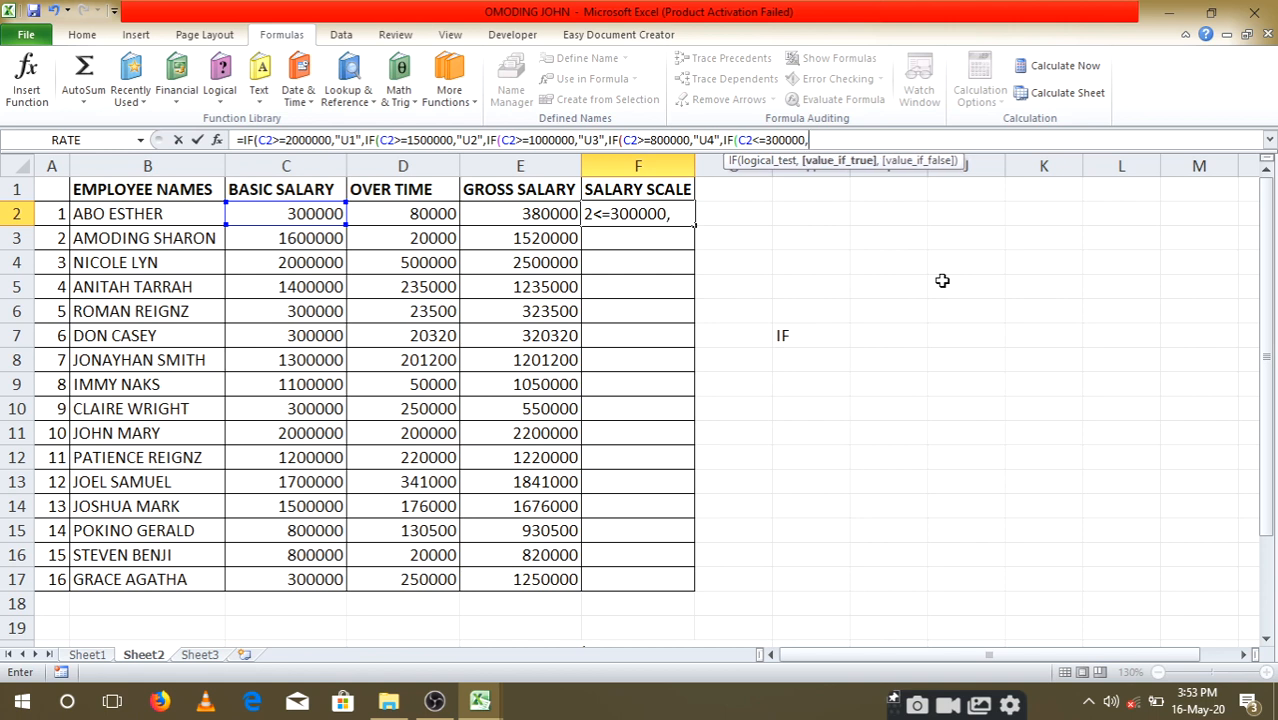
pyautogui.write('"U5')
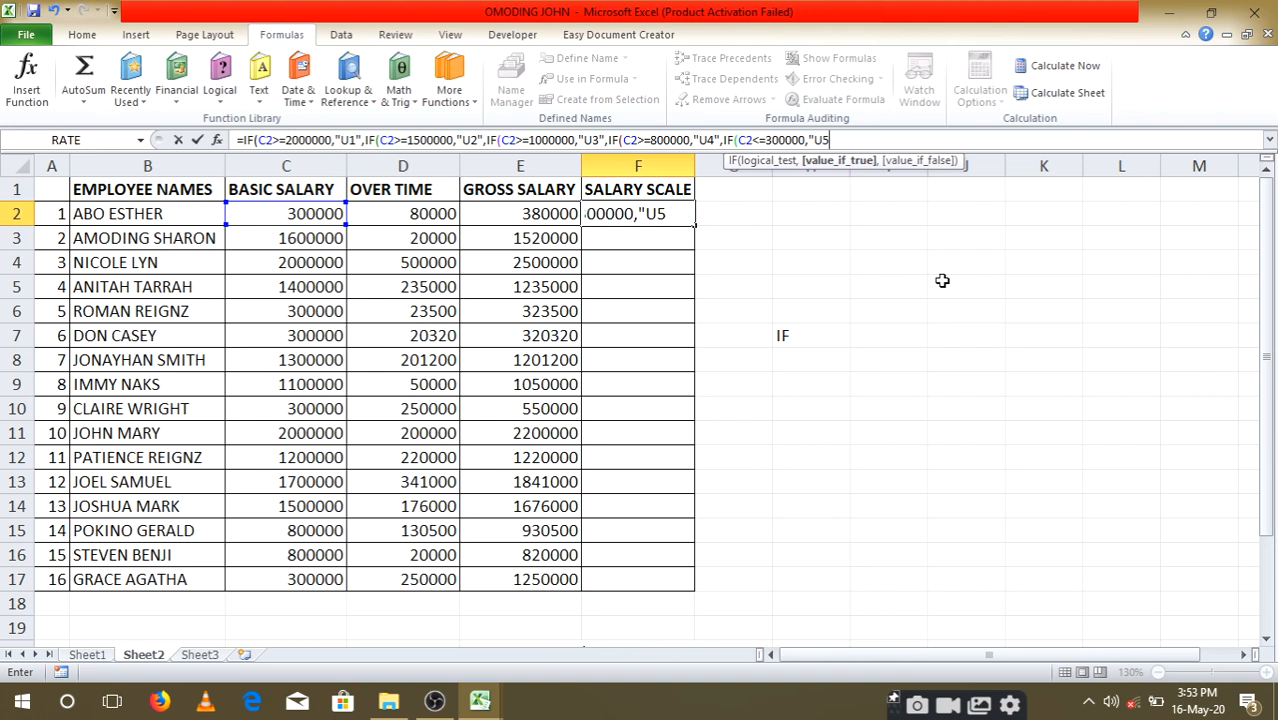
pyautogui.write('"')
# - Close all five nested IFs with ))))) and enter the formula in F2
pyautogui.write('))))')
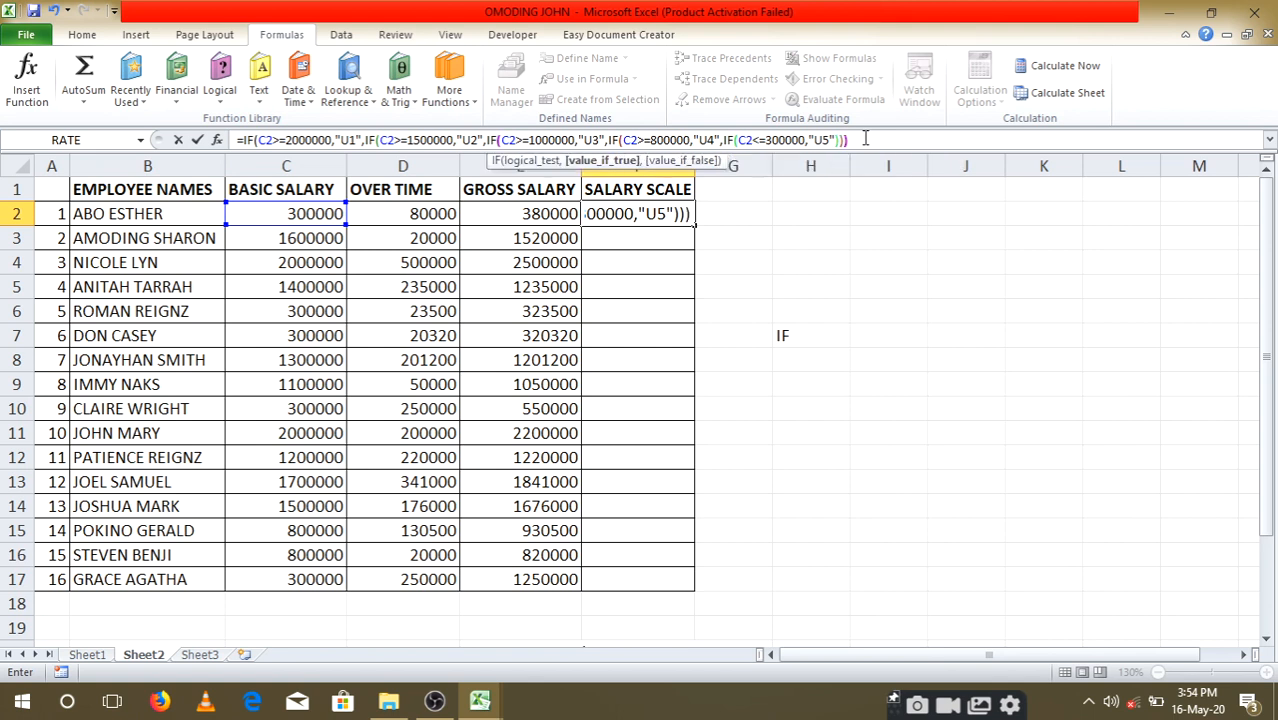
pyautogui.write(')')
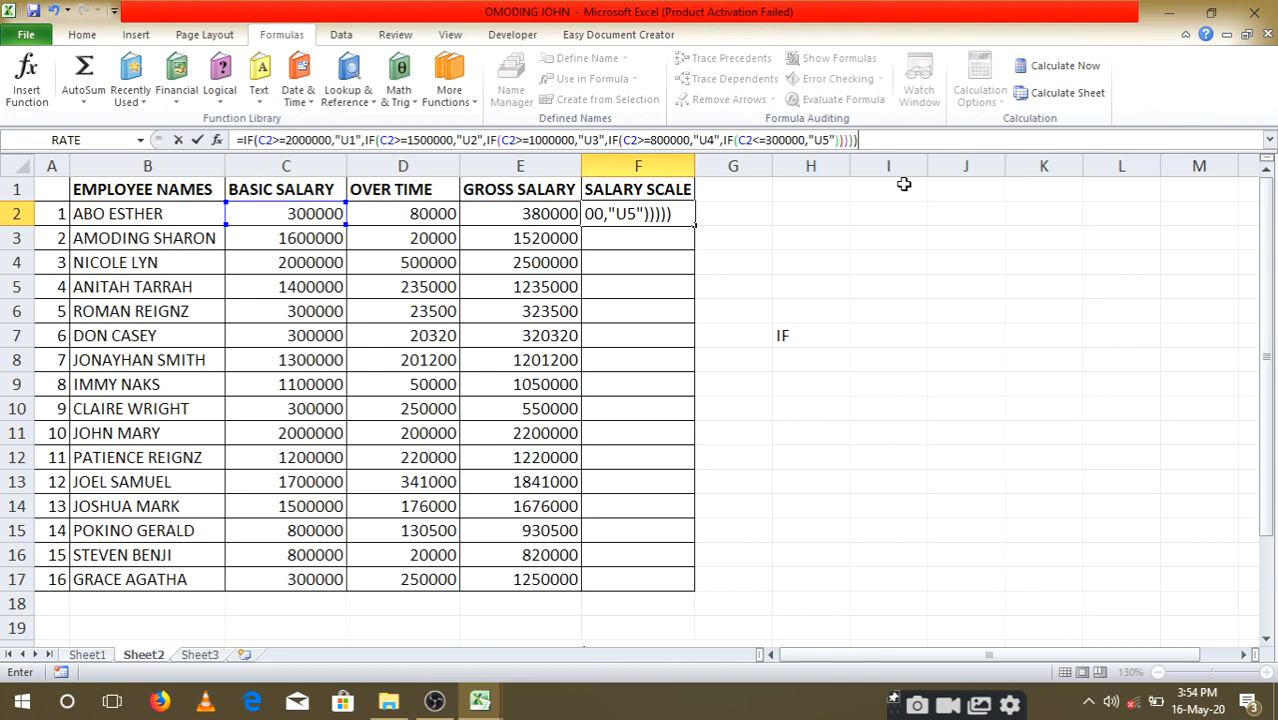
pyautogui.press('Return')
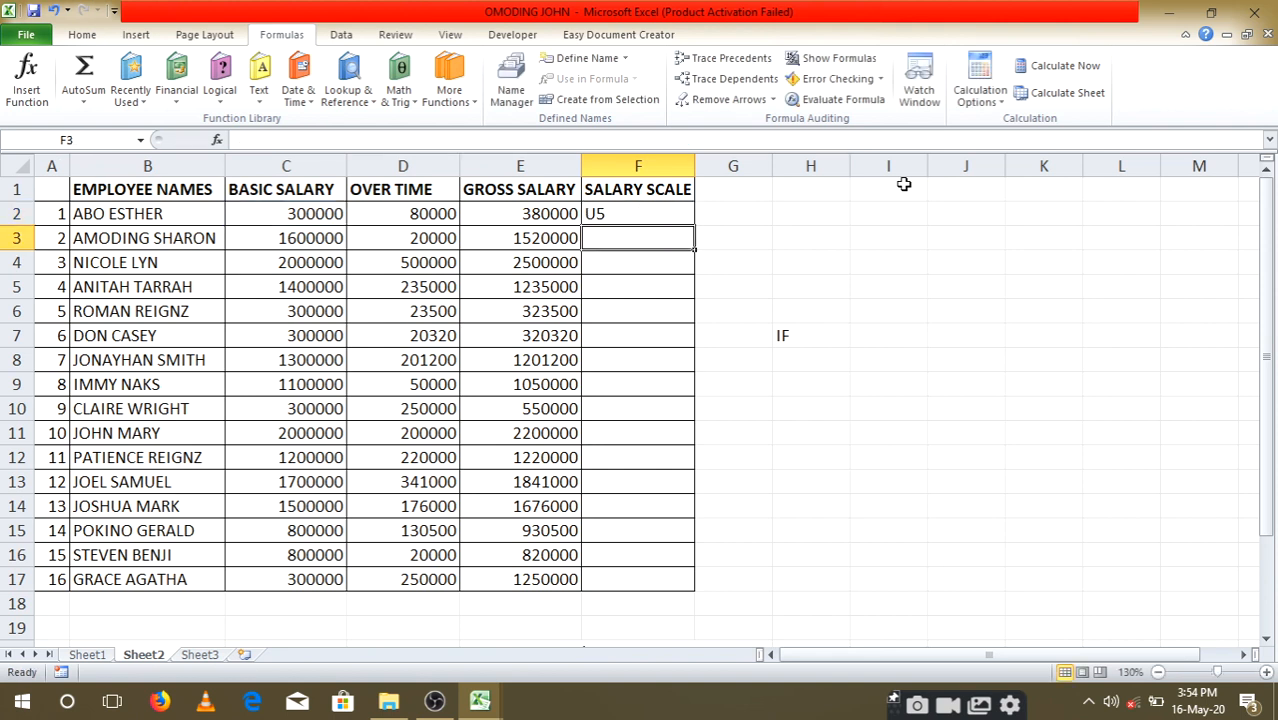
# - Fill the F2 formula down to F17 and check the assigned scales against the basic salaries in C11 and C9
pyautogui.click(612, 214)
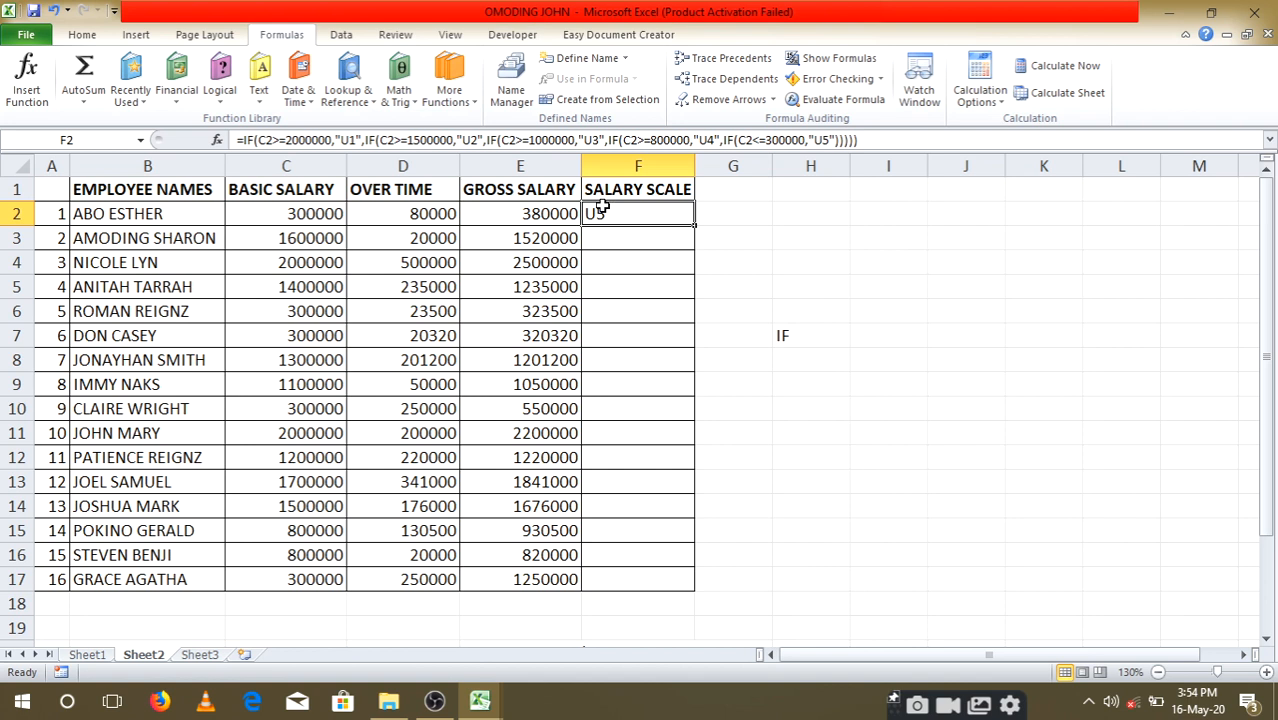
pyautogui.click(316, 208)
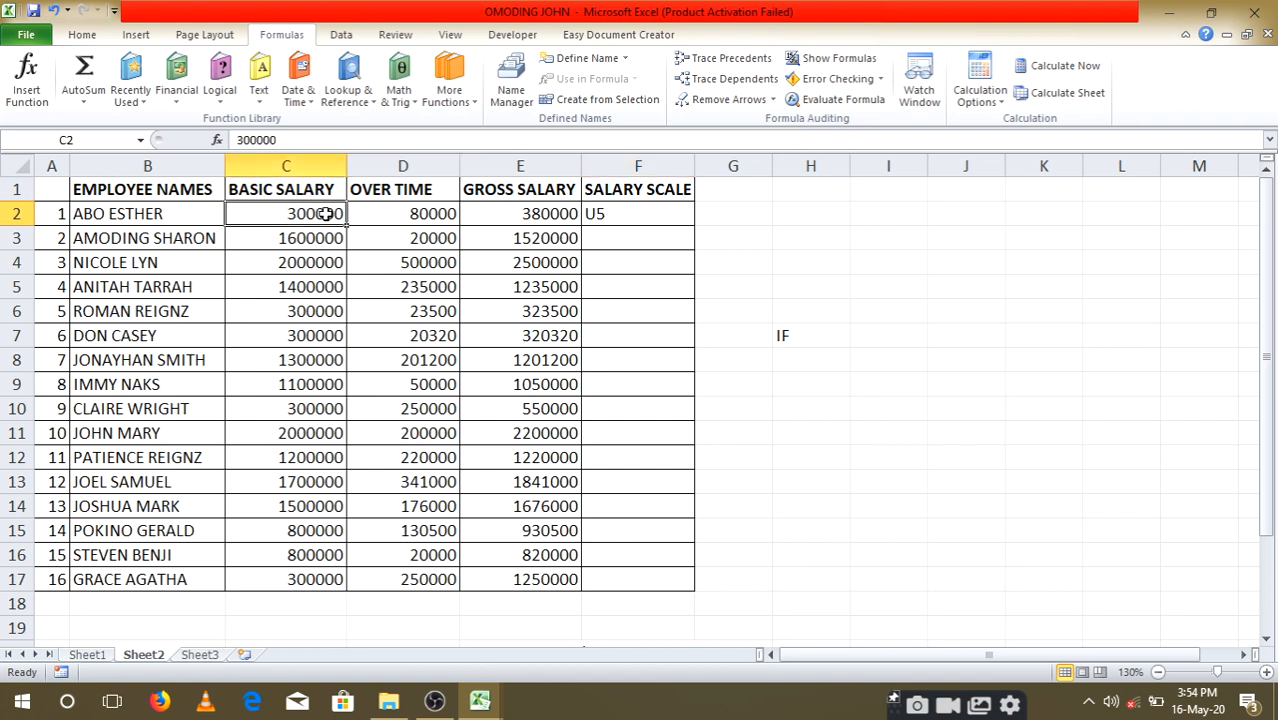
pyautogui.click(612, 213)
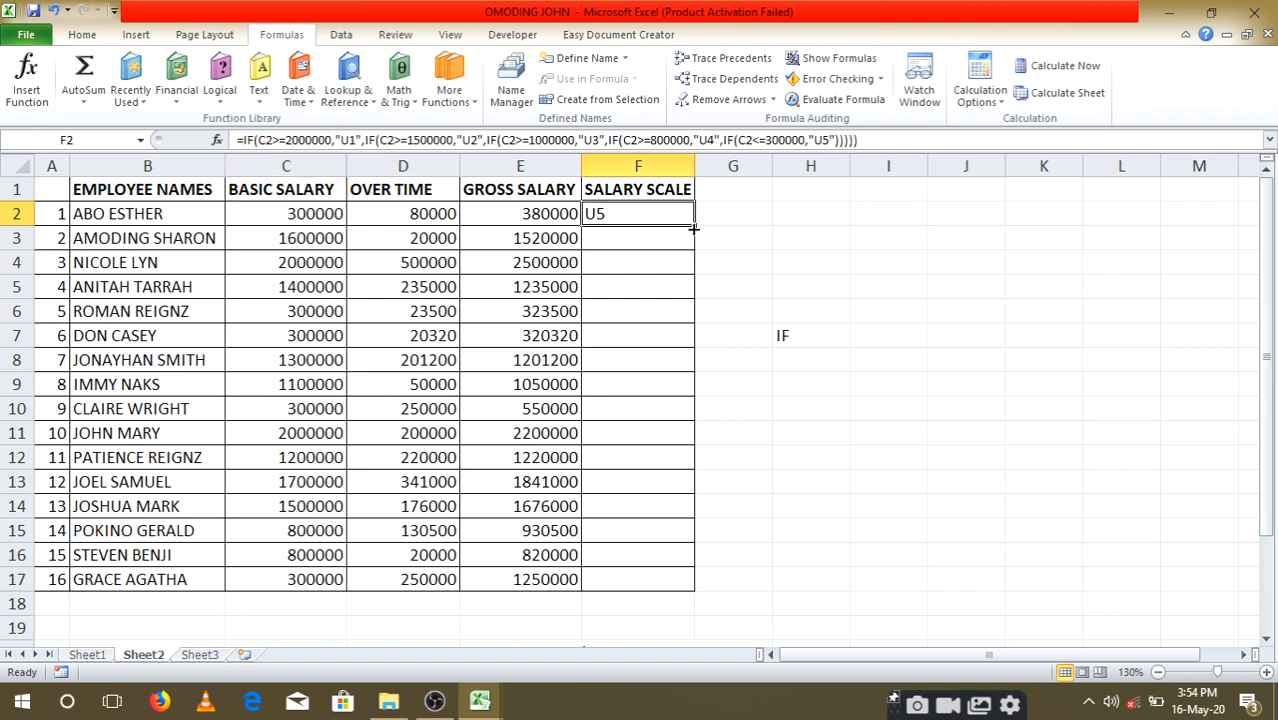
pyautogui.moveTo(693, 228); pyautogui.dragTo(676, 590)
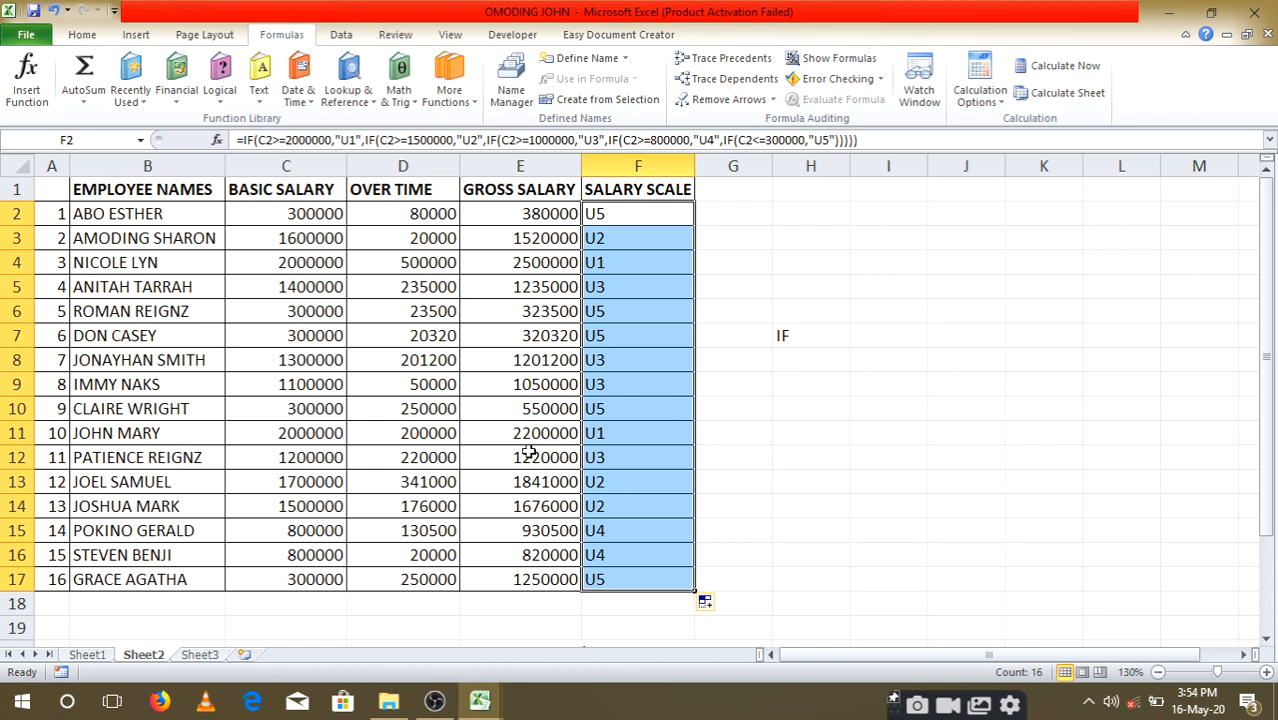
pyautogui.click(617, 433)
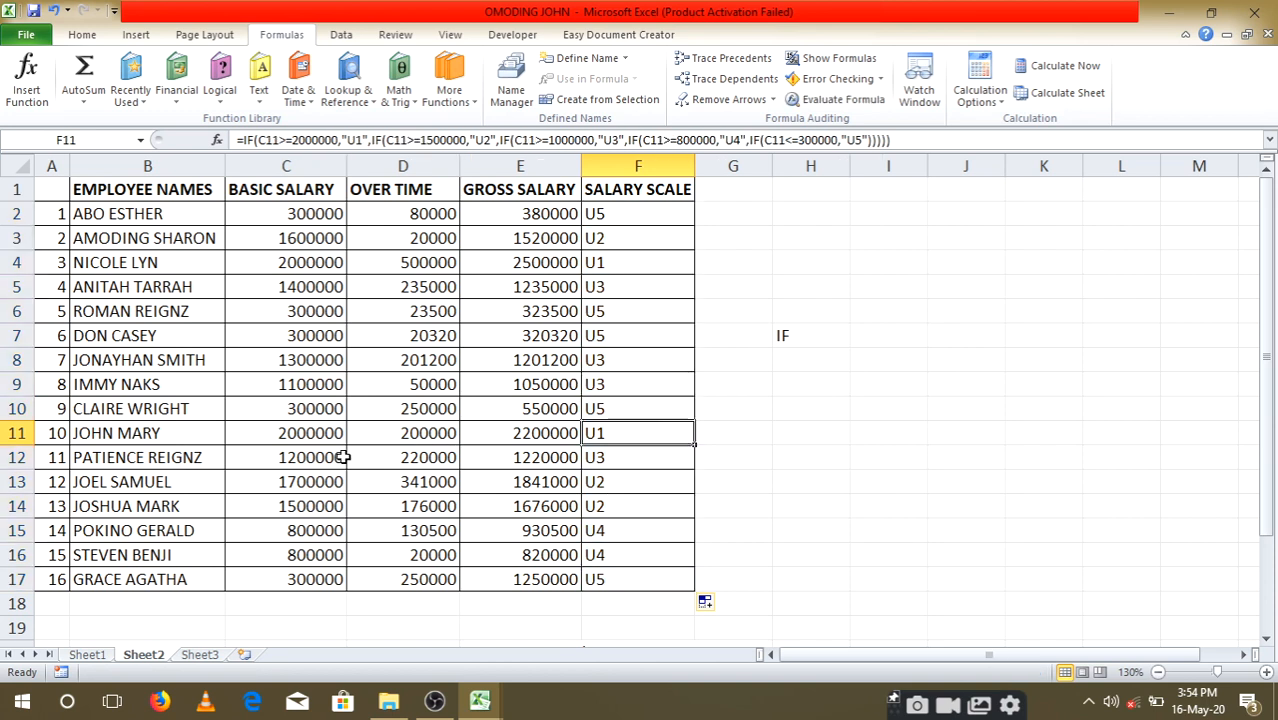
pyautogui.click(305, 433)
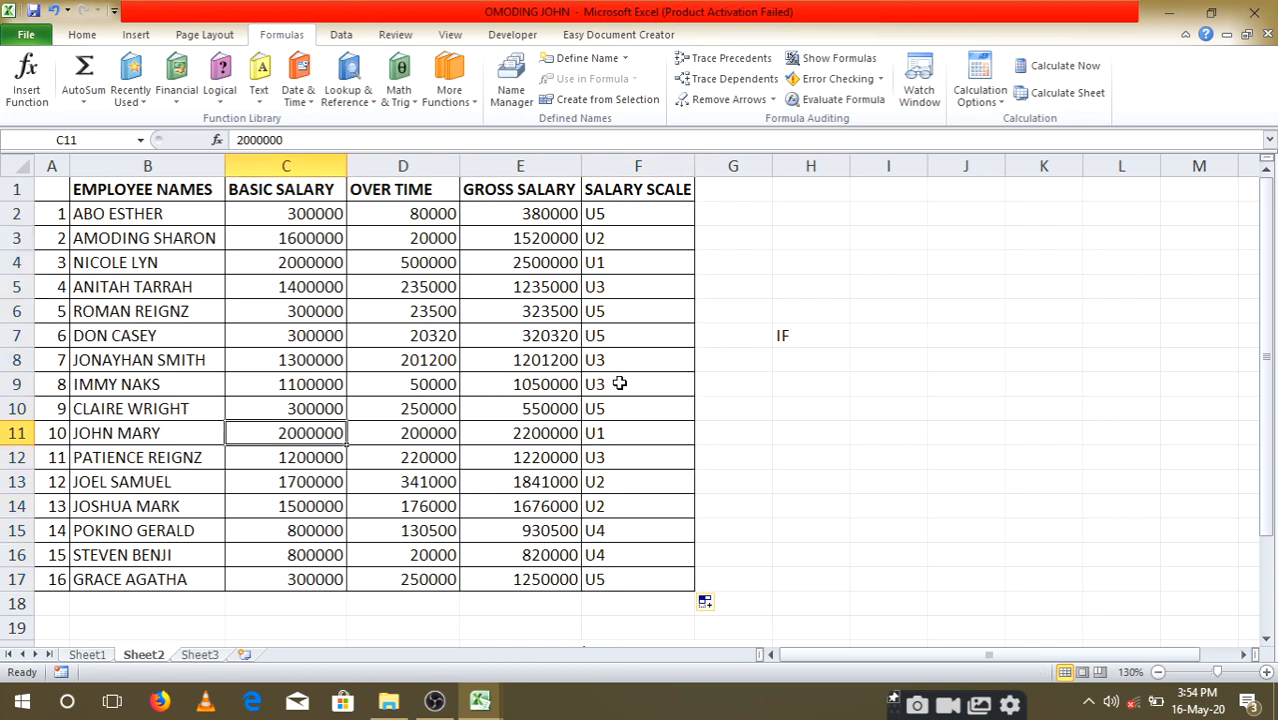
pyautogui.click(327, 384)
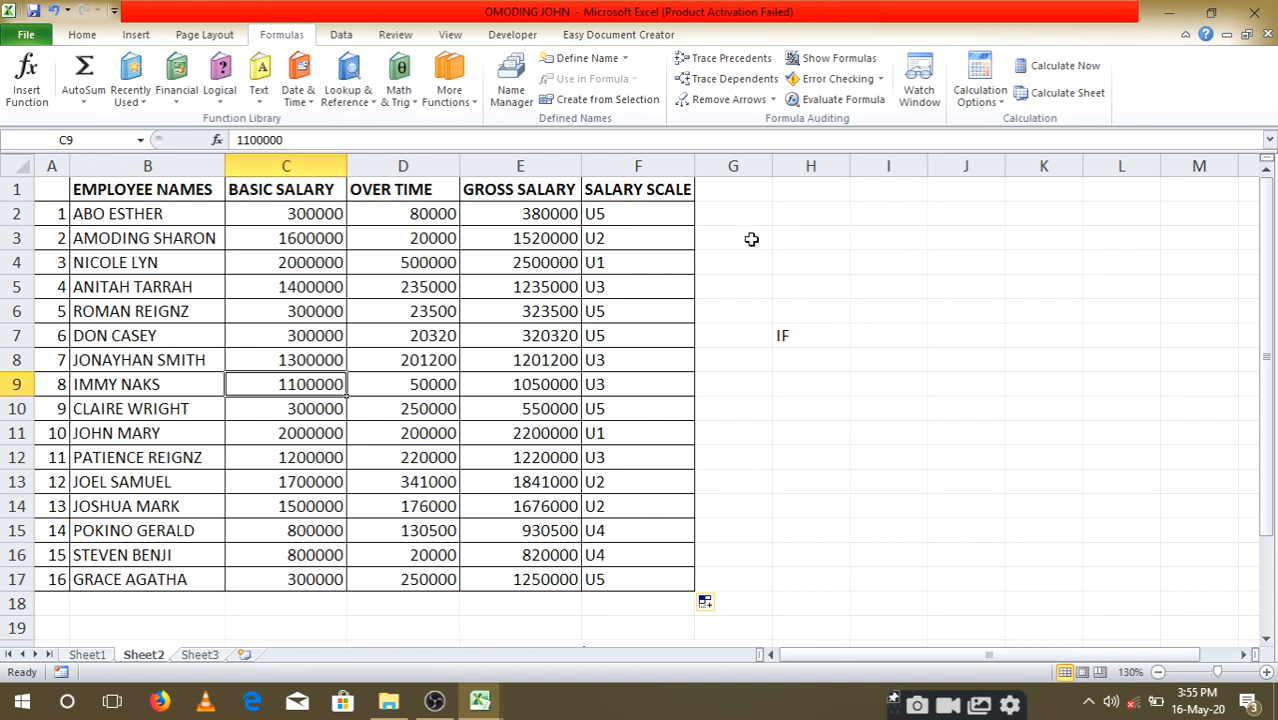
# - Add the column header COMMENT in G1, beside Salary Scale
pyautogui.click(713, 189)
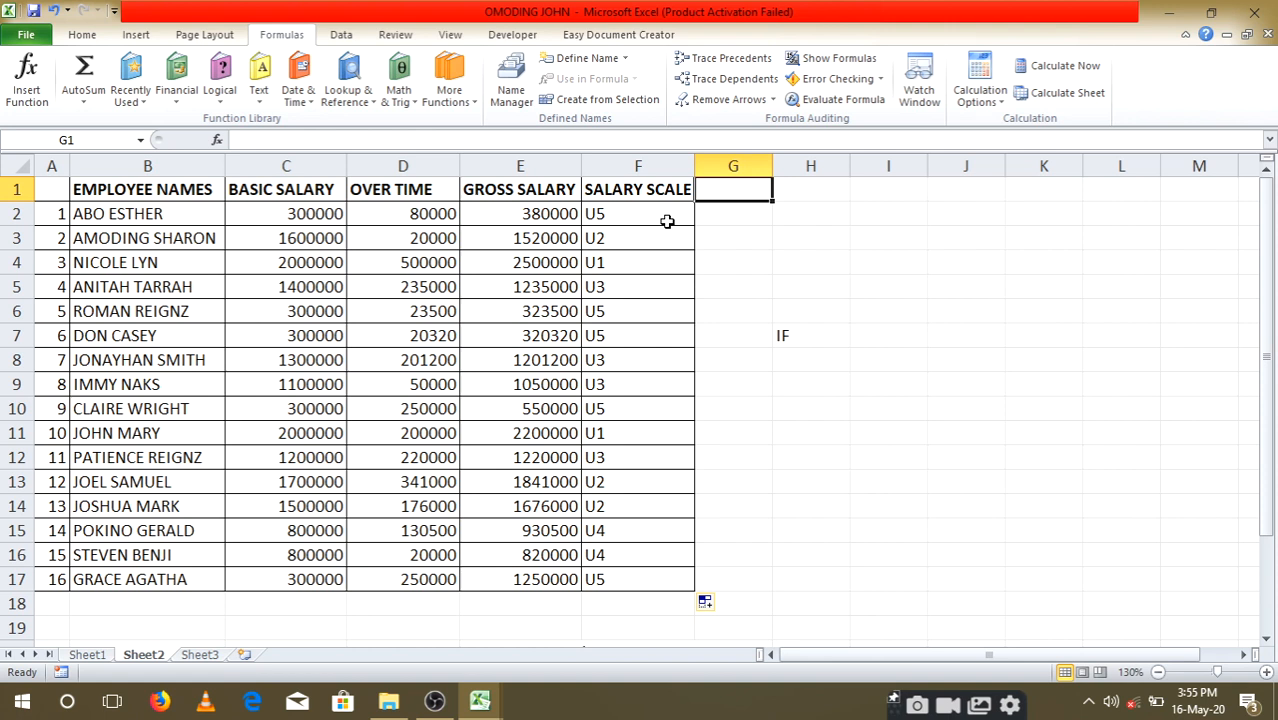
pyautogui.write('COMMENT')
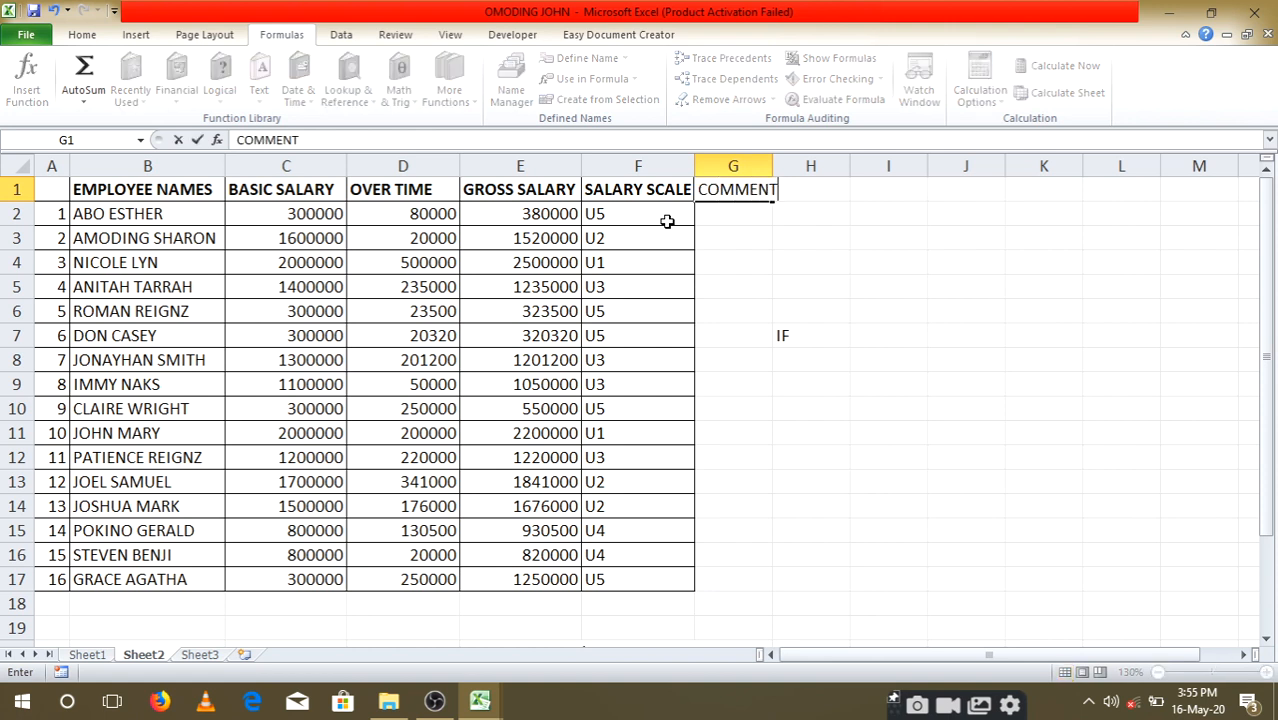
pyautogui.click(728, 232)
# - Widen column G to fit the COMMENT header and apply borders to all cells in G1:G17
pyautogui.moveTo(773, 167); pyautogui.dragTo(725, 590)
pyautogui.click(746, 210)
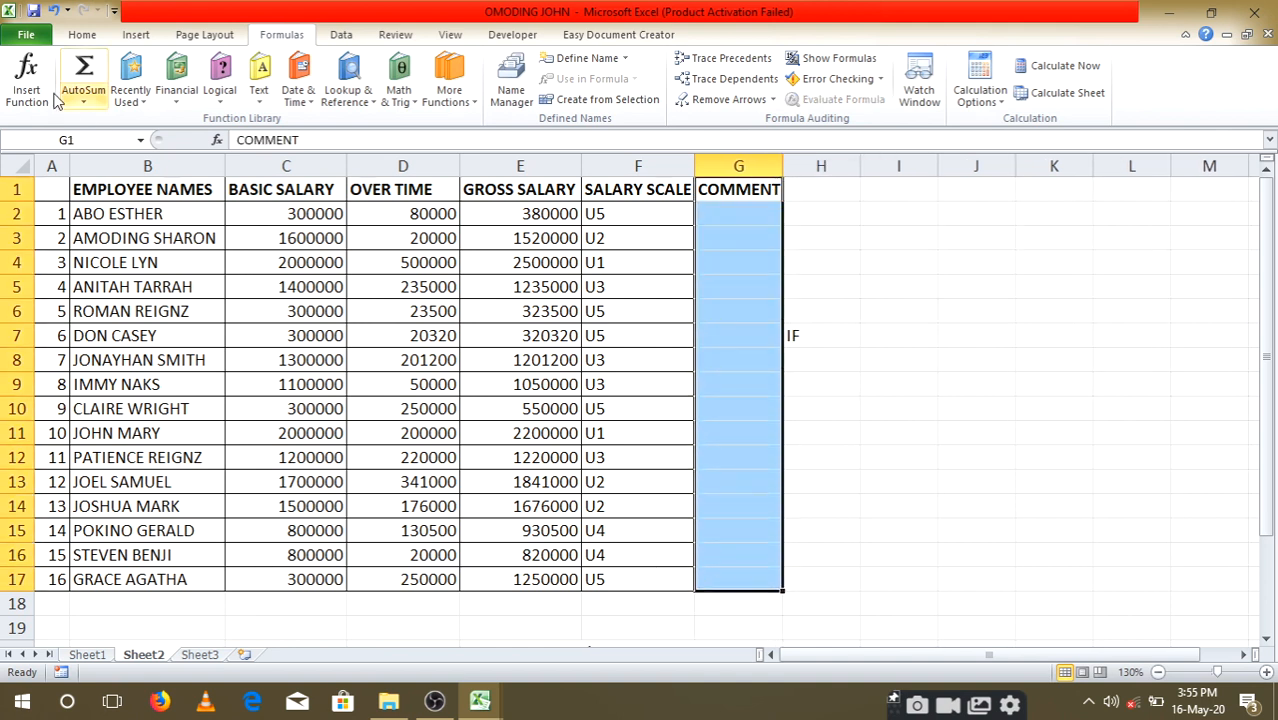
pyautogui.click(84, 35)
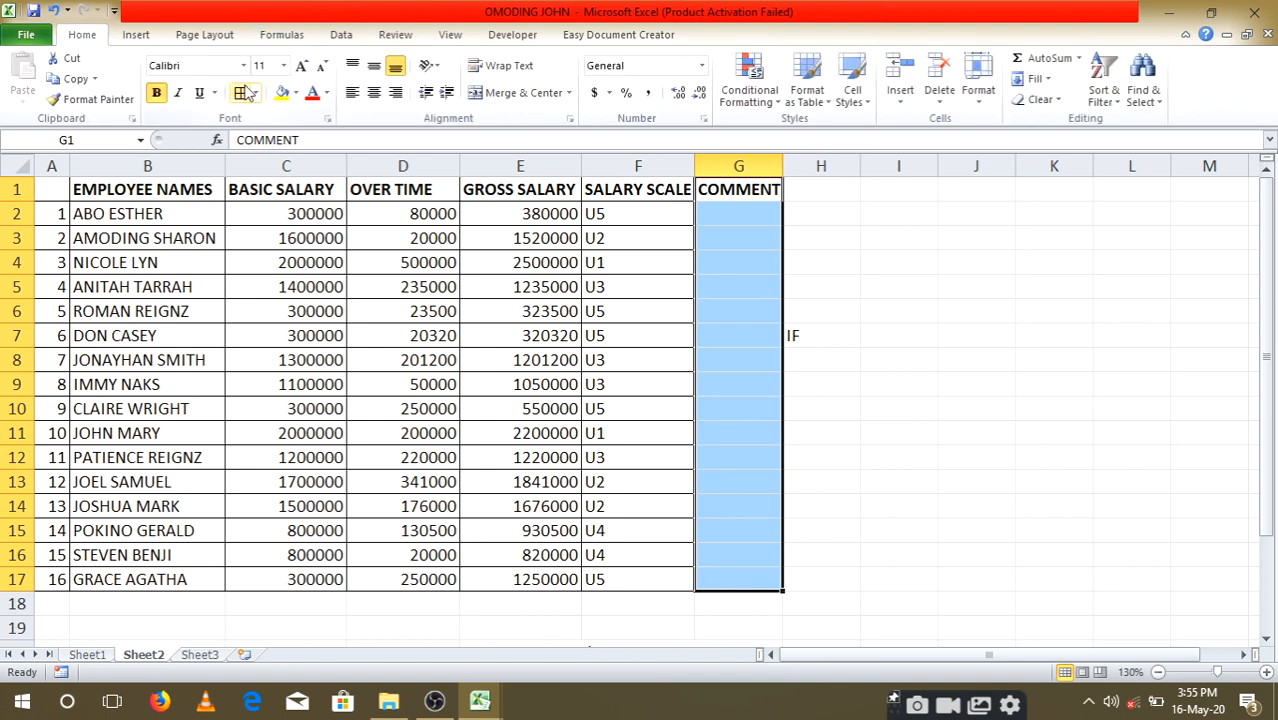
pyautogui.click(248, 92)
# - Start an IF formula in G2 that tests whether the basic salary in C2 is >=1000000
pyautogui.click(733, 217)
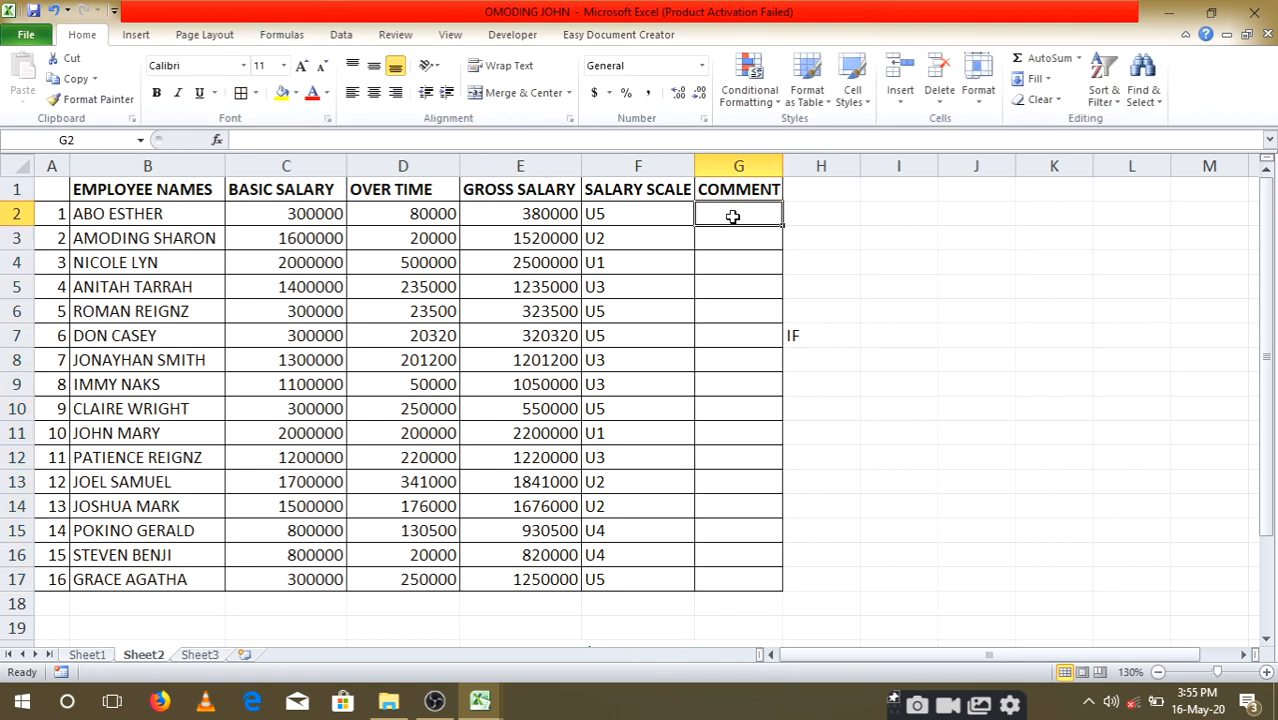
pyautogui.write('=')
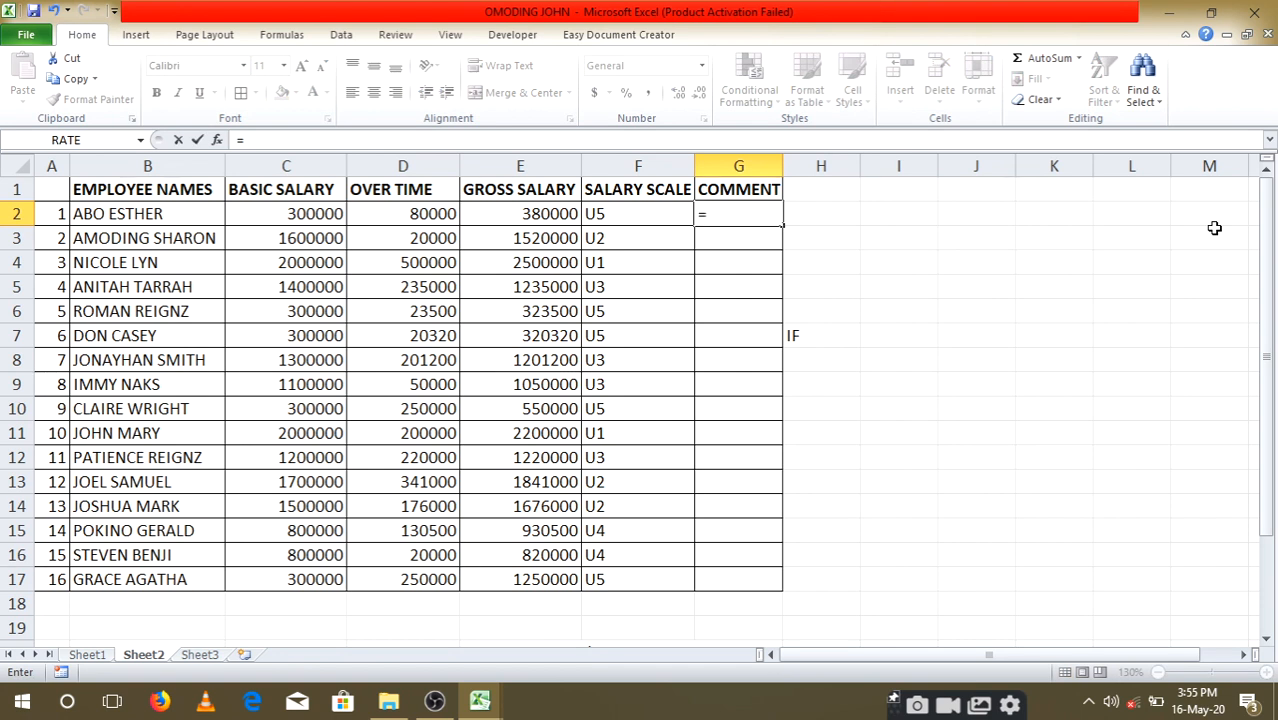
pyautogui.write('IF')
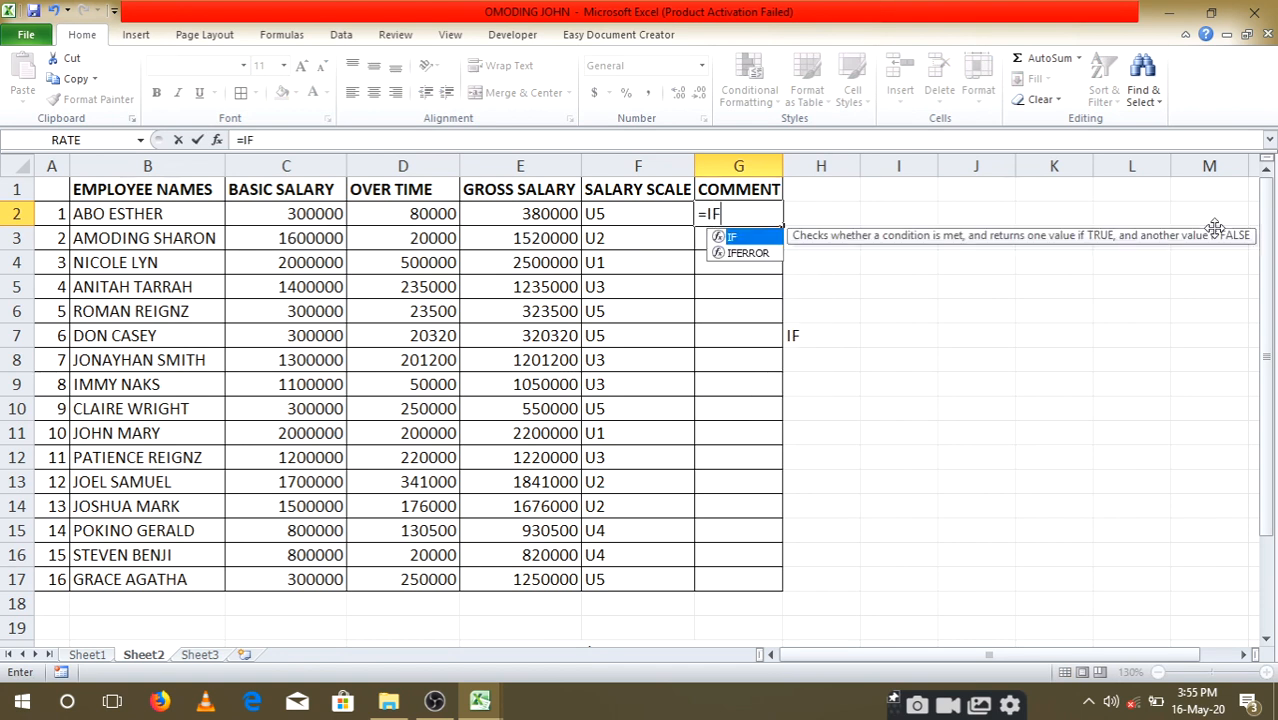
pyautogui.write('(')
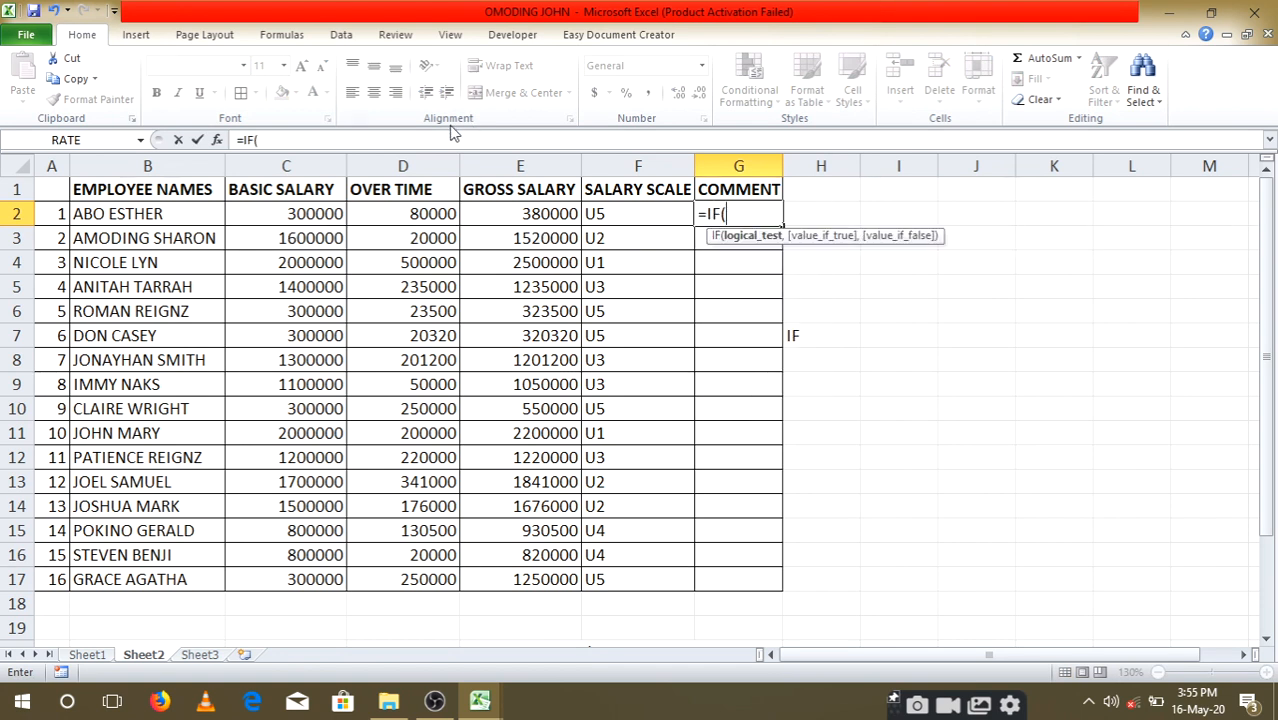
pyautogui.click(305, 216)
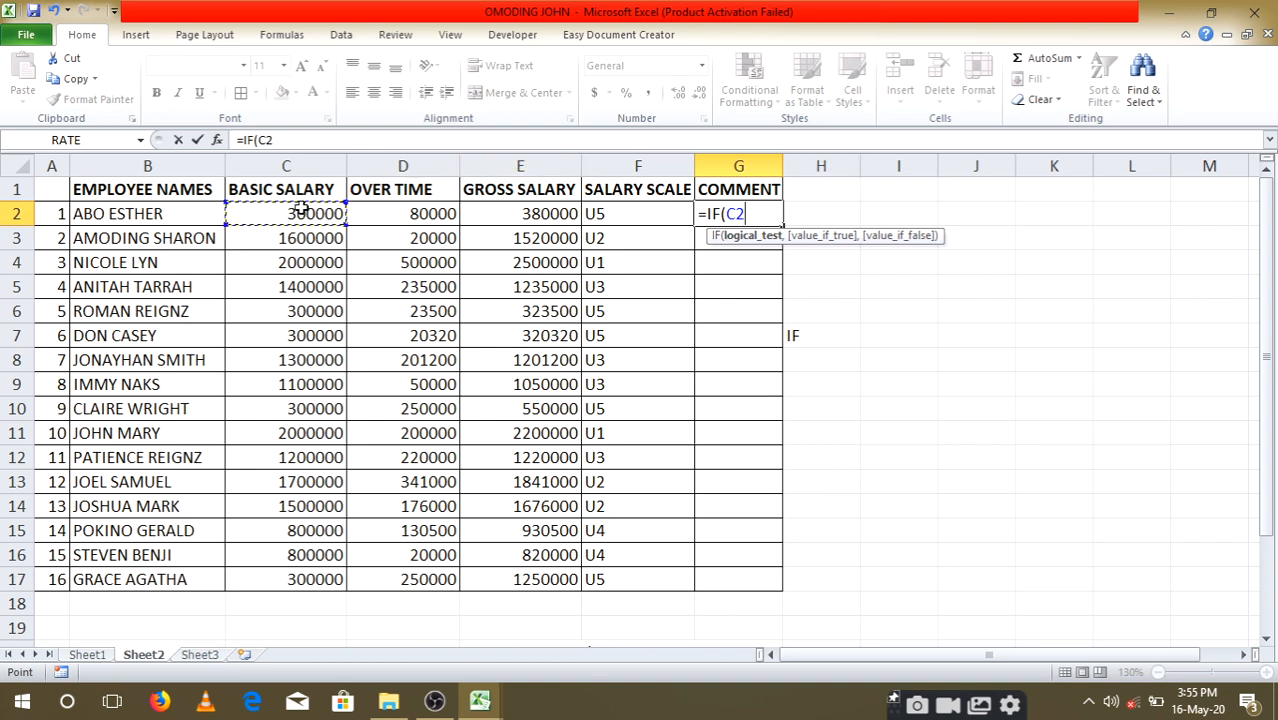
pyautogui.write('>=1000000')
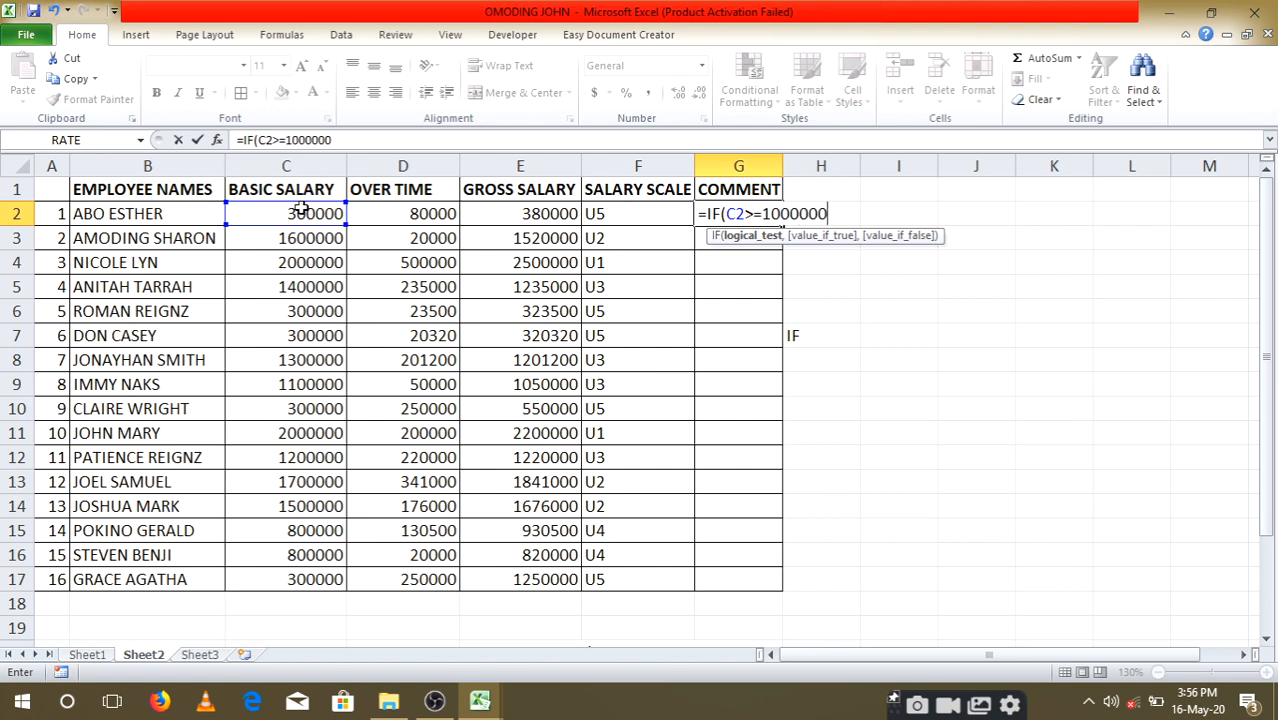
pyautogui.write(',')
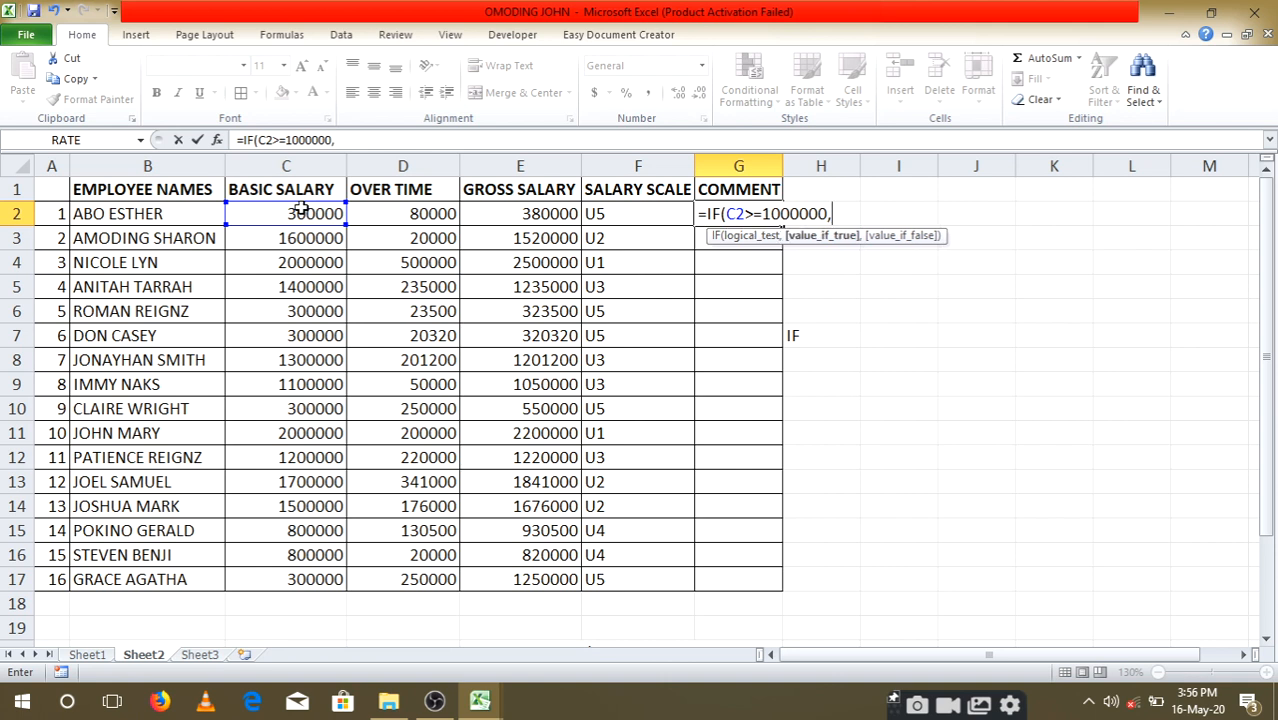
# - Complete the G2 formula with "GOOD SALARY" as the true result and "FAIR SALARY" as the false result, and enter it
pyautogui.write('"GOOD SALA')
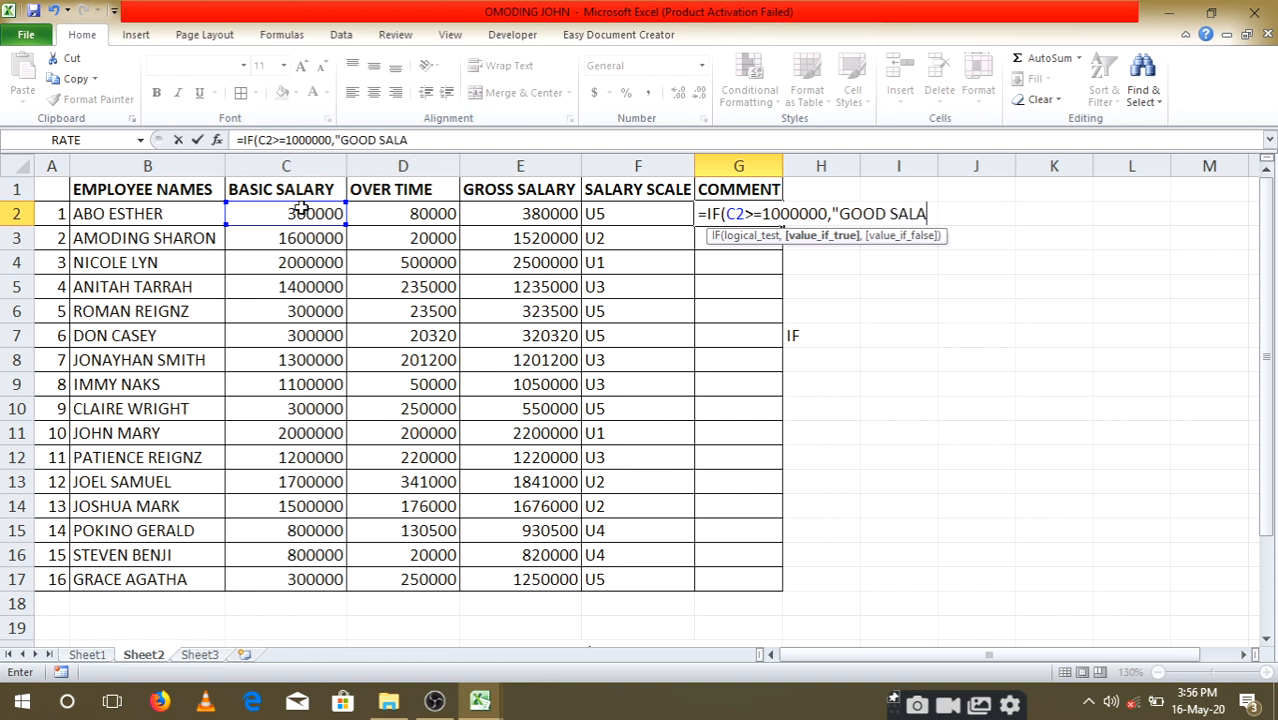
pyautogui.write('RY"')
pyautogui.write(',')
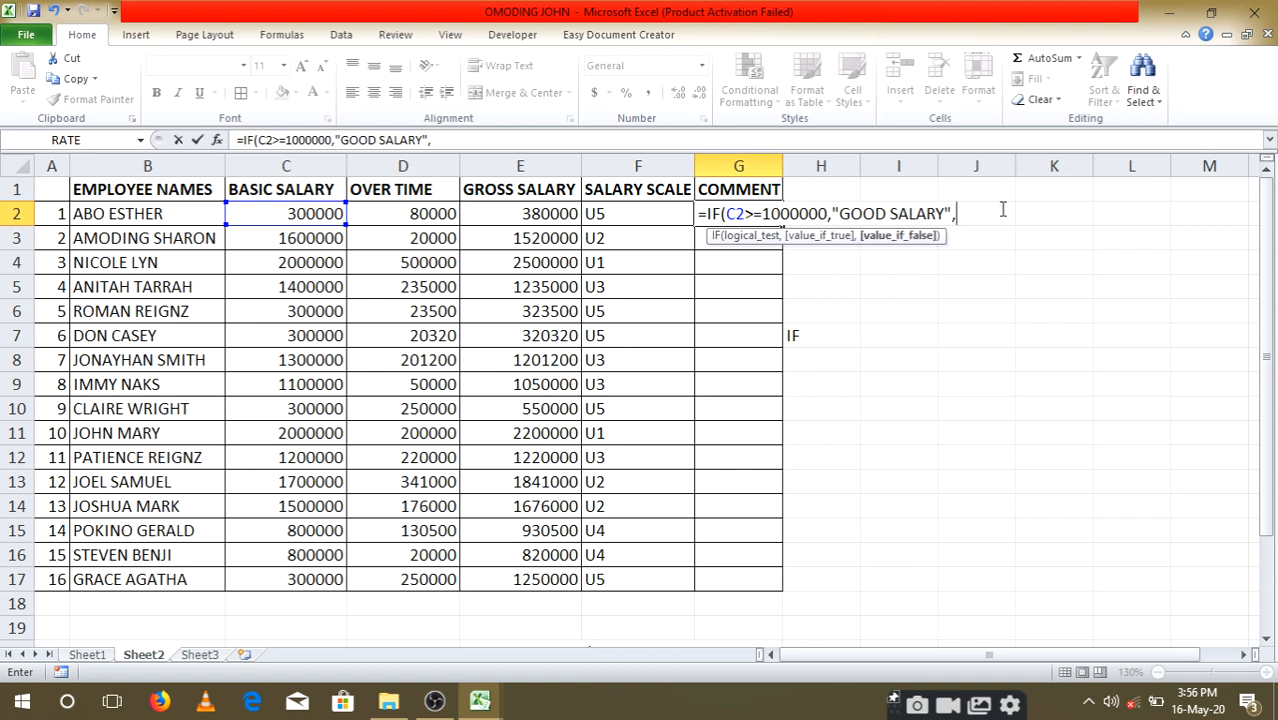
pyautogui.write('"FAIR SALARY')
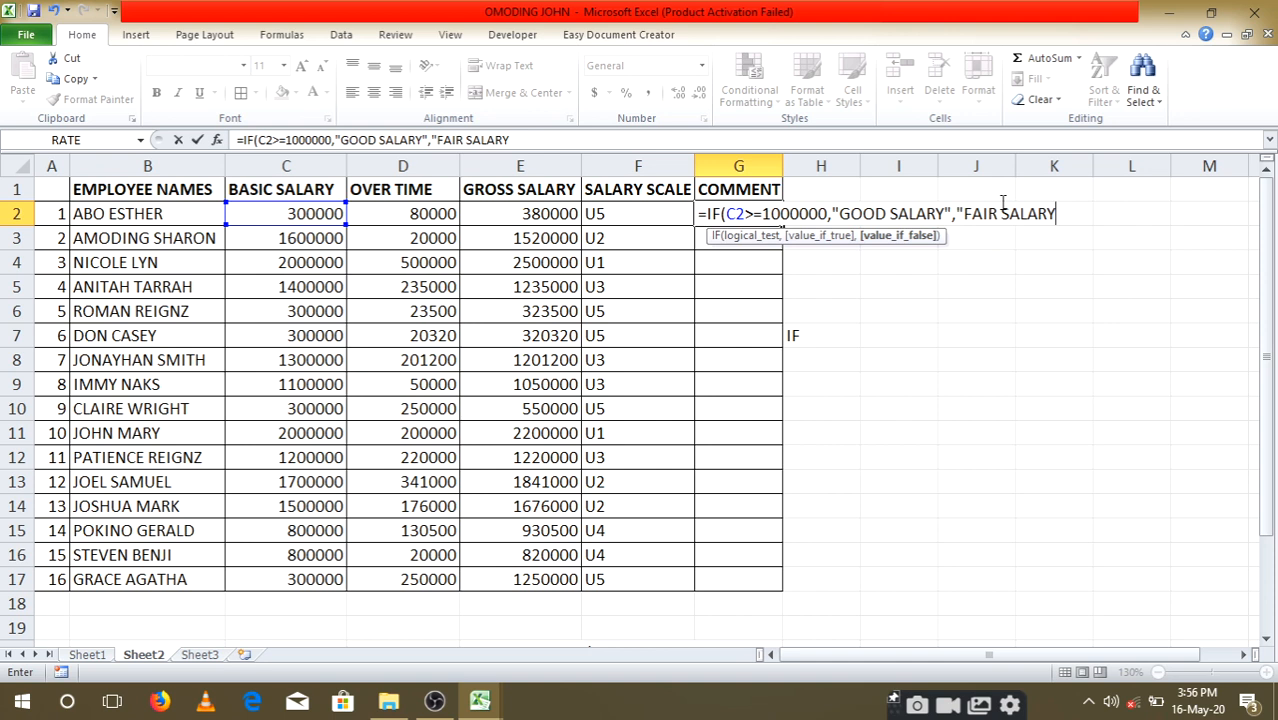
pyautogui.write('")')
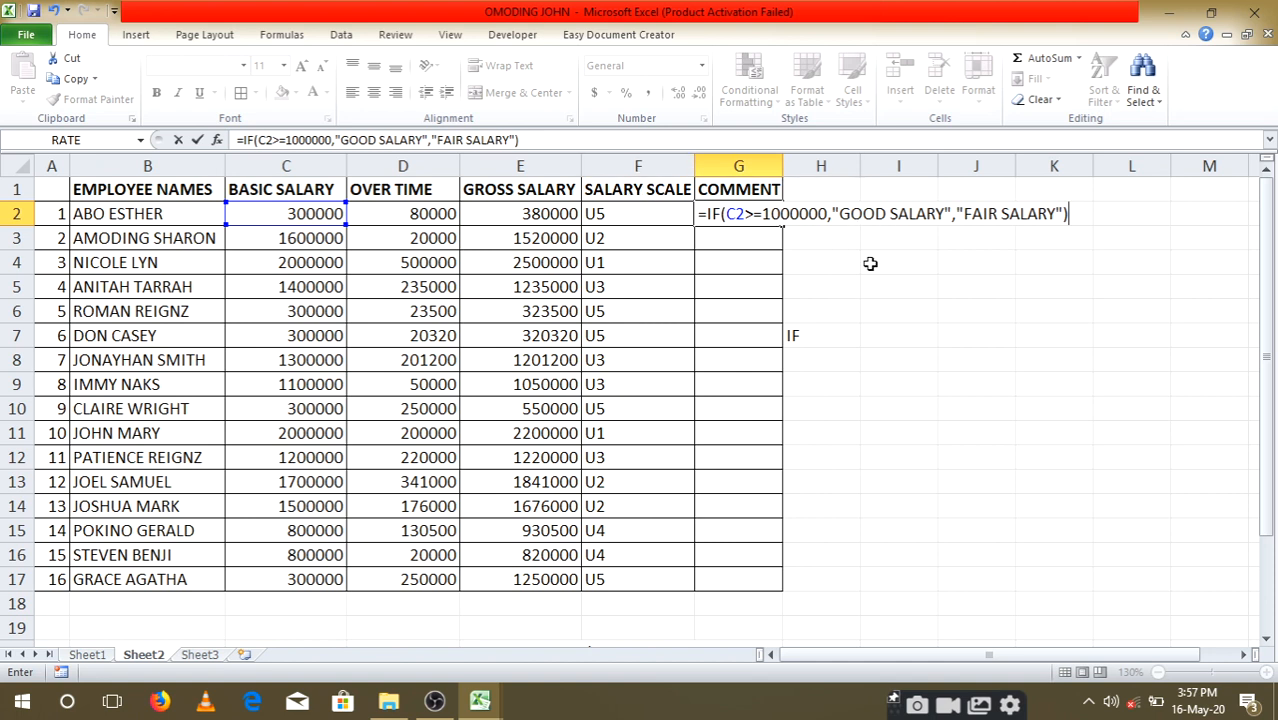
pyautogui.press('Return')
# - Fill the G2 comment formula down to G17 and widen column G to fit the comment text
pyautogui.moveTo(781, 167)
pyautogui.mouseDown()
pyautogui.moveTo(808, 167)
pyautogui.moveTo(796, 167)
pyautogui.mouseUp()
pyautogui.click(297, 207)
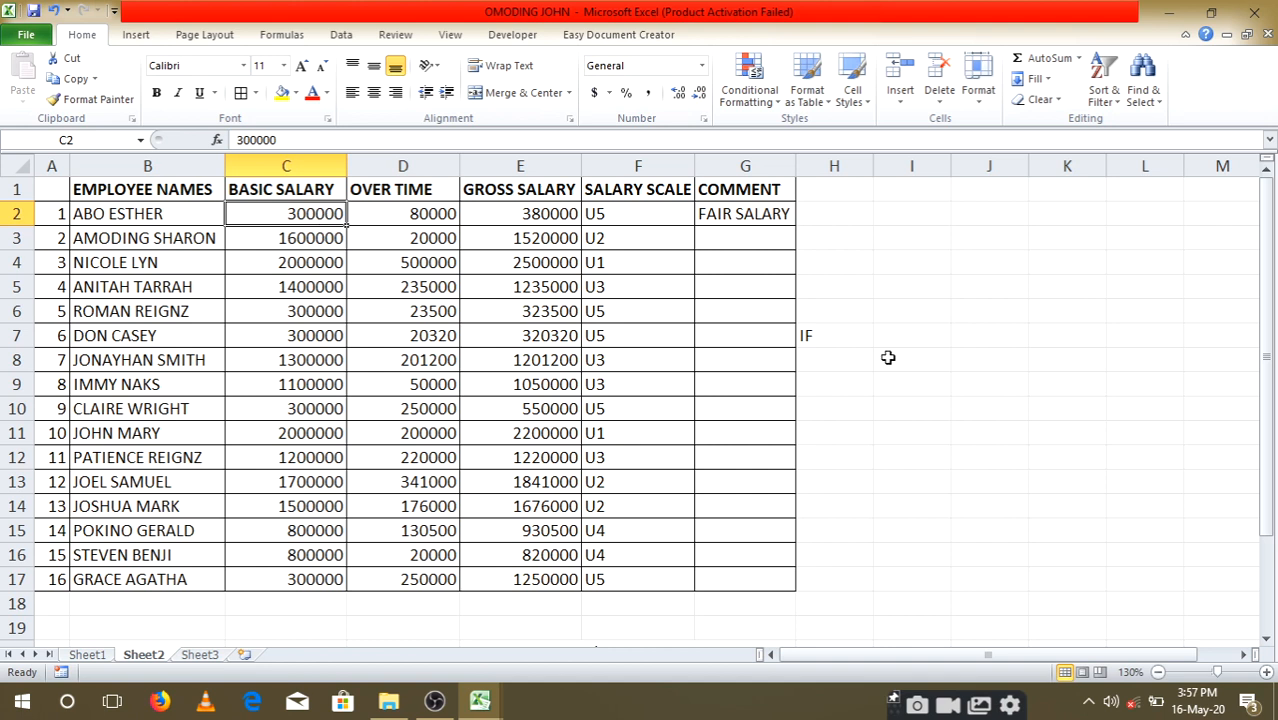
pyautogui.click(788, 218)
pyautogui.moveTo(790, 219); pyautogui.dragTo(790, 589)
pyautogui.moveTo(796, 165); pyautogui.dragTo(822, 165)
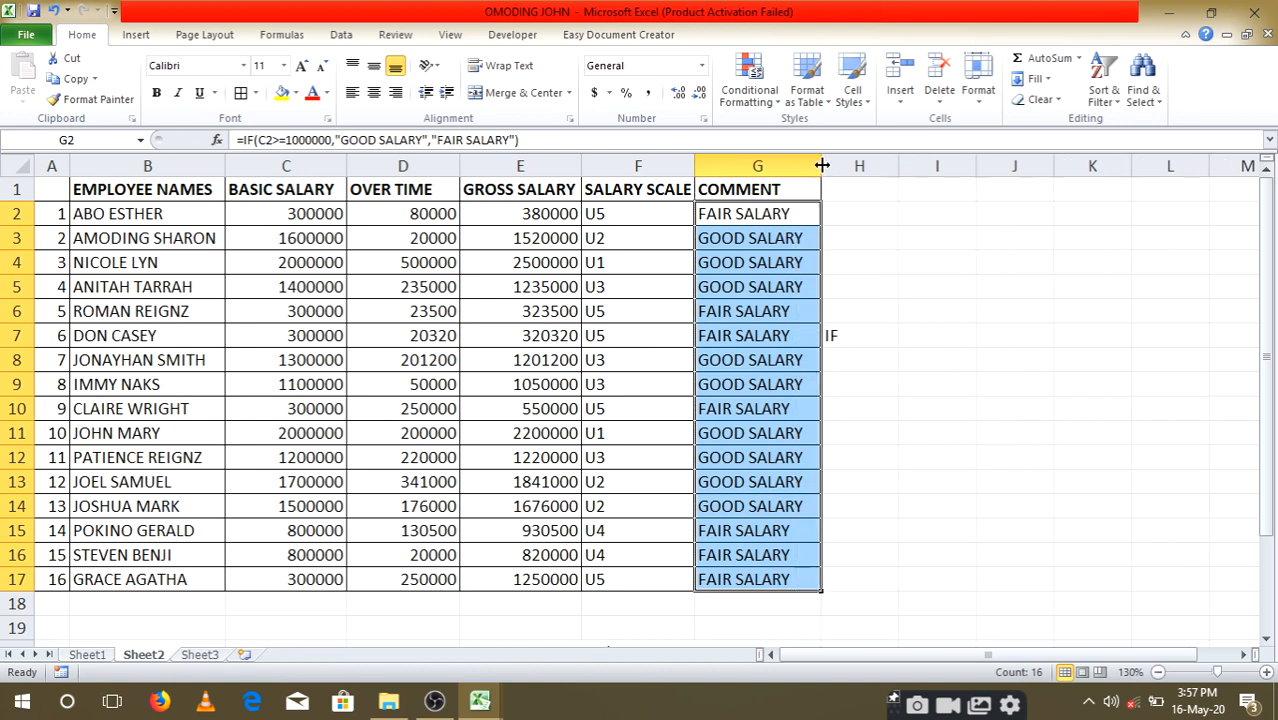
# - Review the filled formulas and comments in column G against the employees' basic salaries and salary scales
pyautogui.click(752, 434)
pyautogui.click(757, 360)
pyautogui.click(768, 383)
pyautogui.click(768, 338)
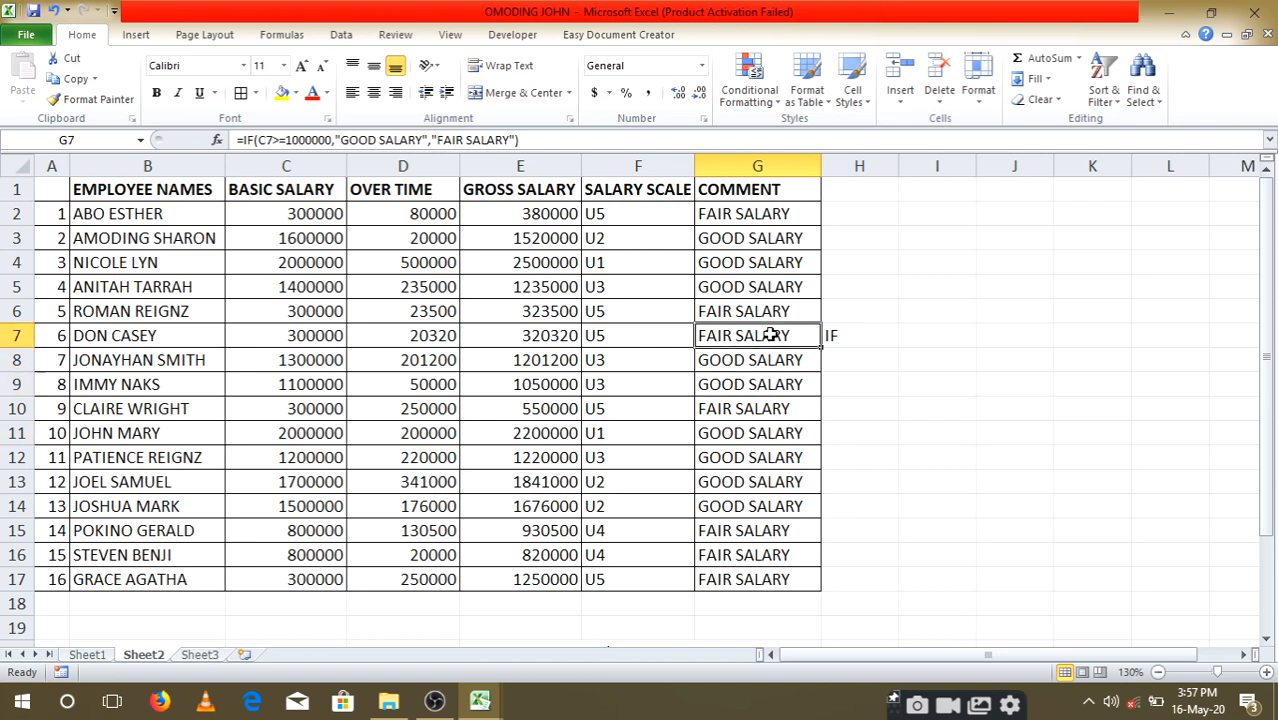
pyautogui.click(768, 242)
pyautogui.click(732, 307)
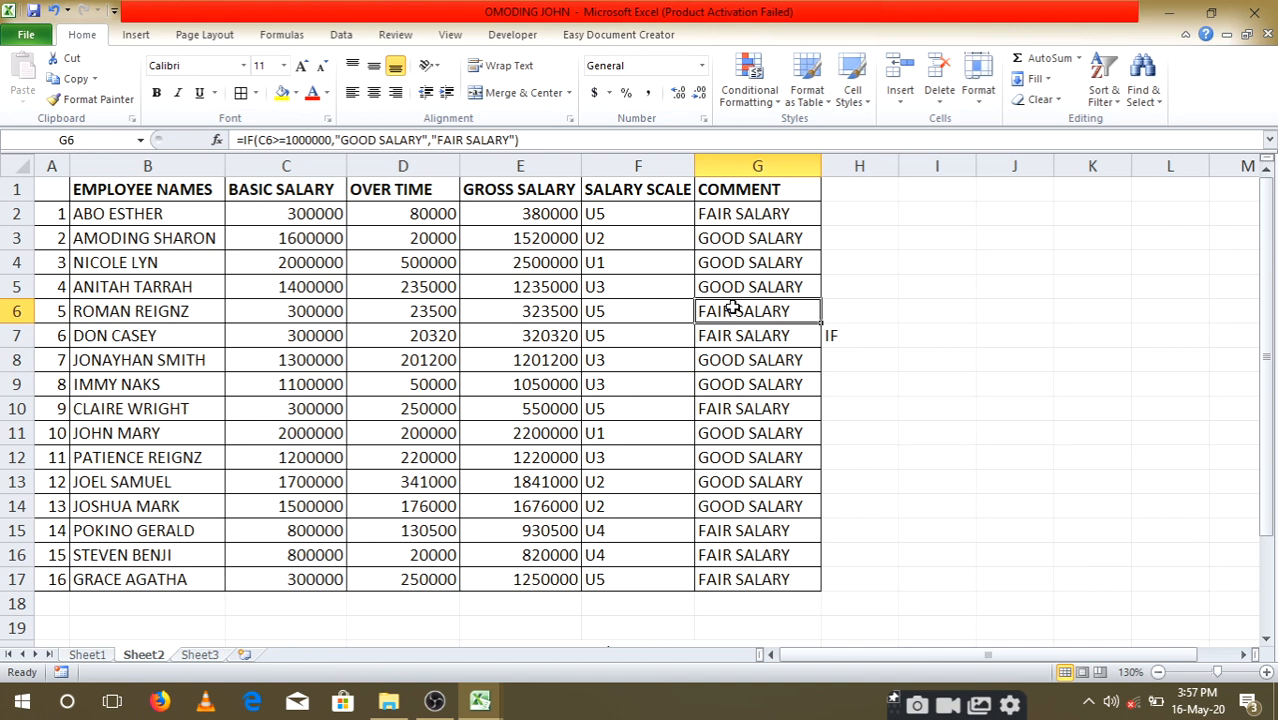
pyautogui.click(742, 368)
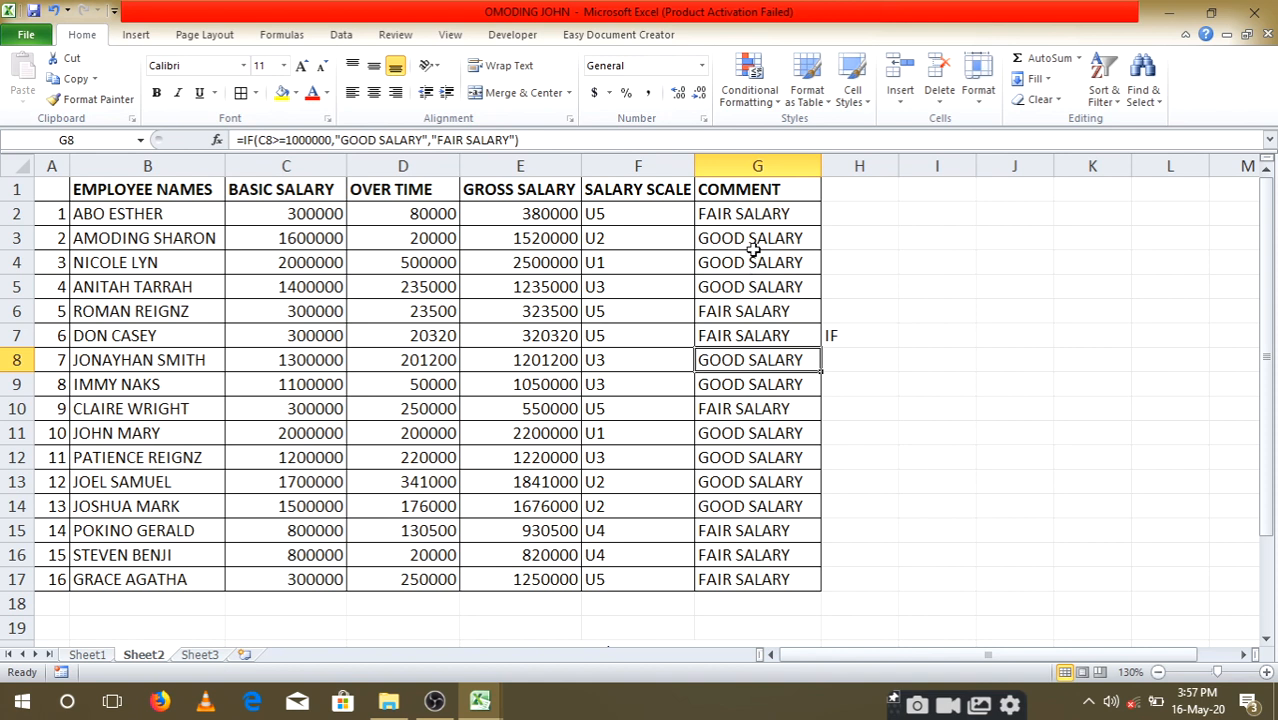
pyautogui.click(650, 262)
pyautogui.click(753, 266)
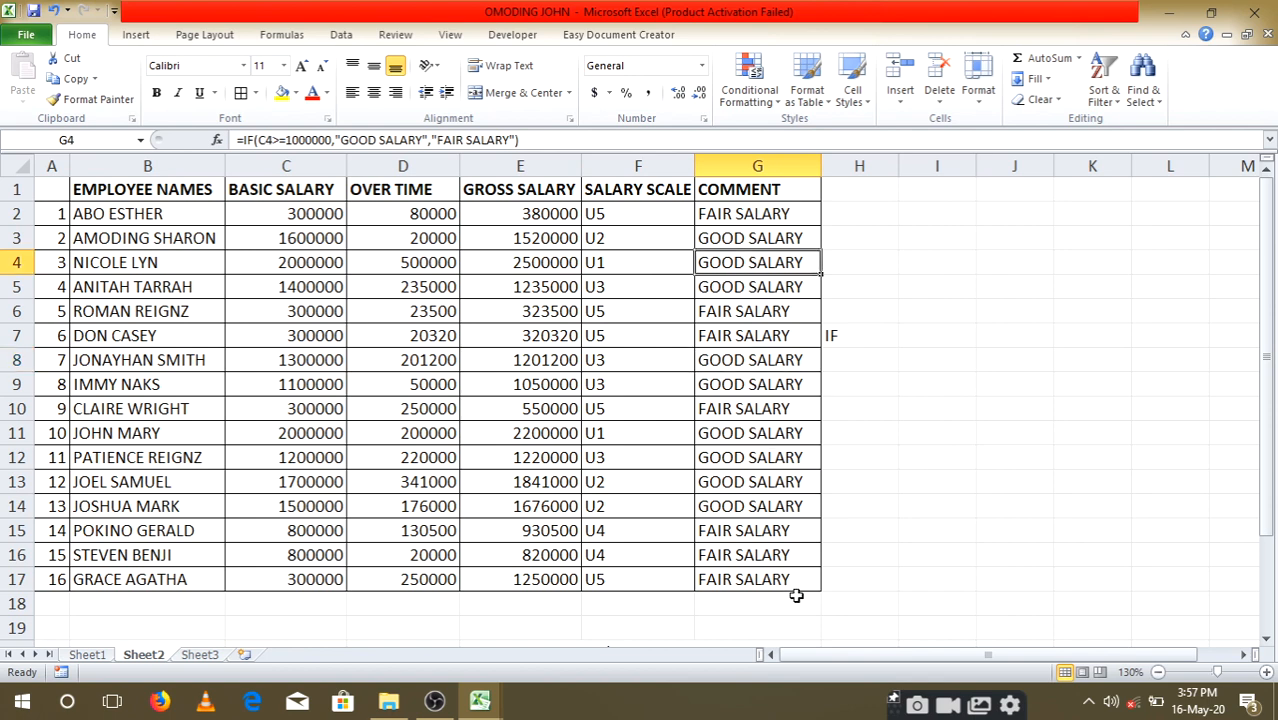